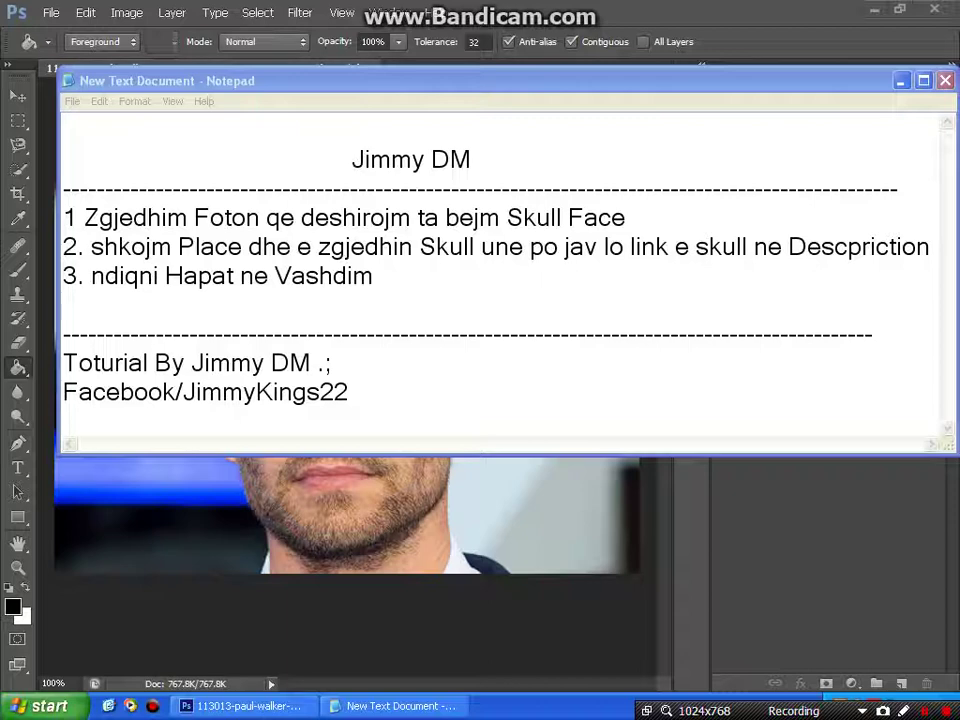
- Read the tutorial's title and first step in Notepad, then return to the Photoshop portrait
{"action": "left_click_drag", "start_coordinate": [340, 159], "coordinate": [478, 159]}
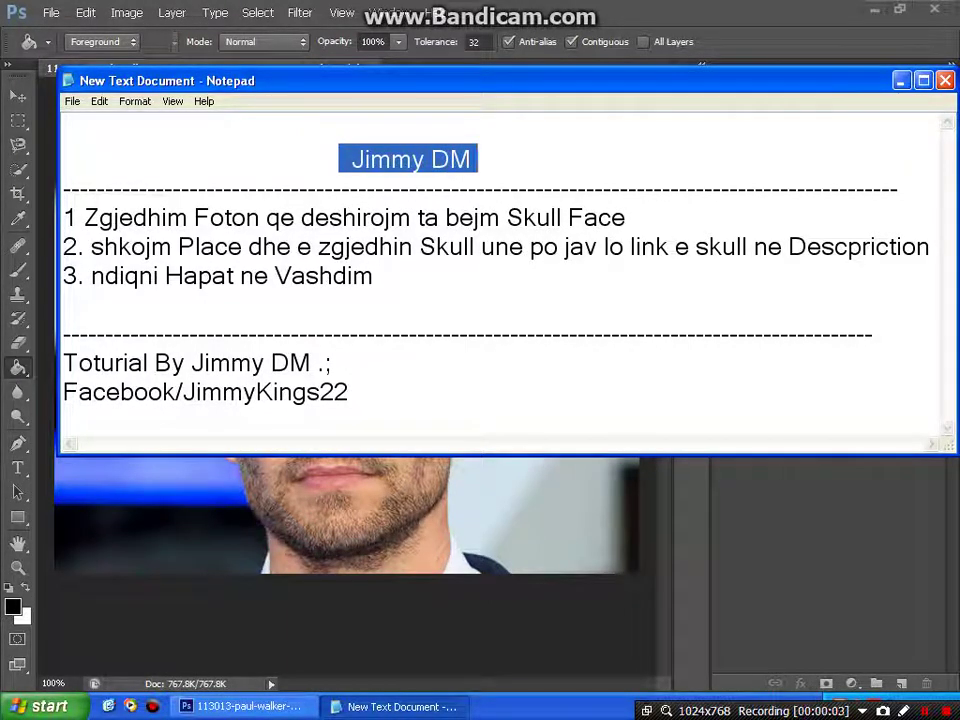
{"action": "mouse_move", "coordinate": [79, 217]}
{"action": "left_mouse_down"}
{"action": "mouse_move", "coordinate": [439, 246]}
{"action": "mouse_move", "coordinate": [634, 246]}
{"action": "mouse_move", "coordinate": [626, 217]}
{"action": "left_mouse_up"}
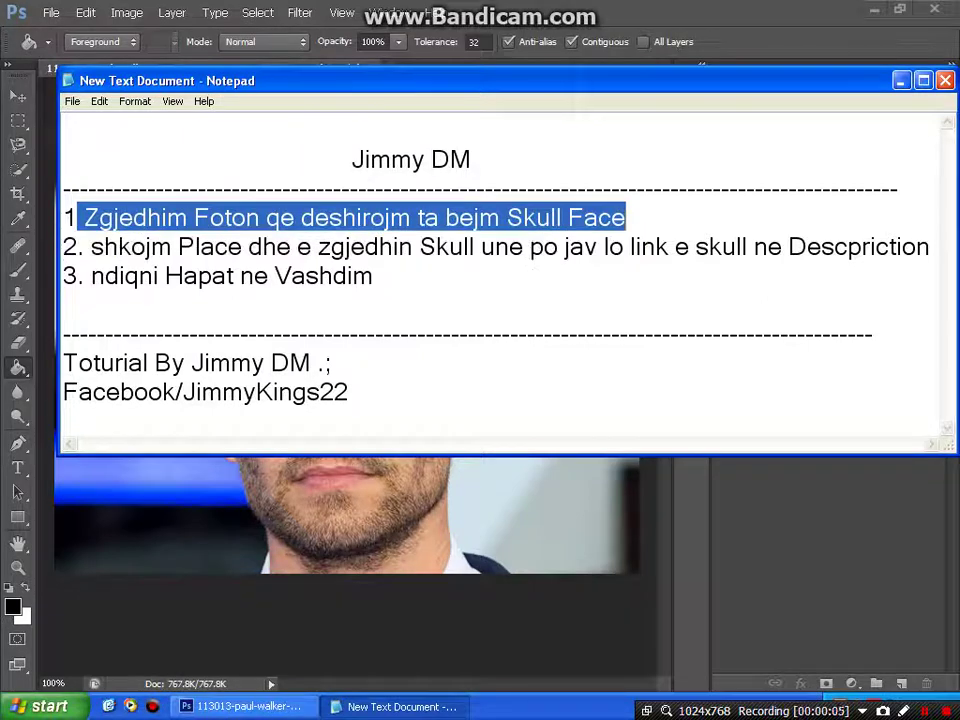
{"action": "left_click", "coordinate": [626, 217]}
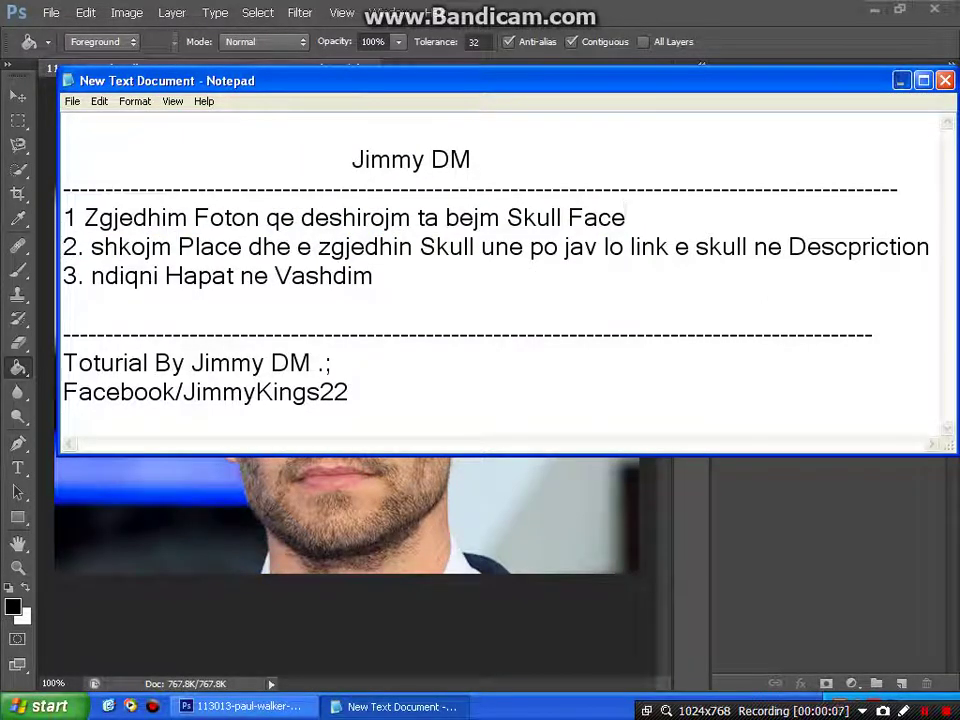
{"action": "left_click", "coordinate": [50, 13]}
- Select the Move tool (V) and bring the tutorial notes back in front of Photoshop
{"action": "left_click", "coordinate": [50, 13]}
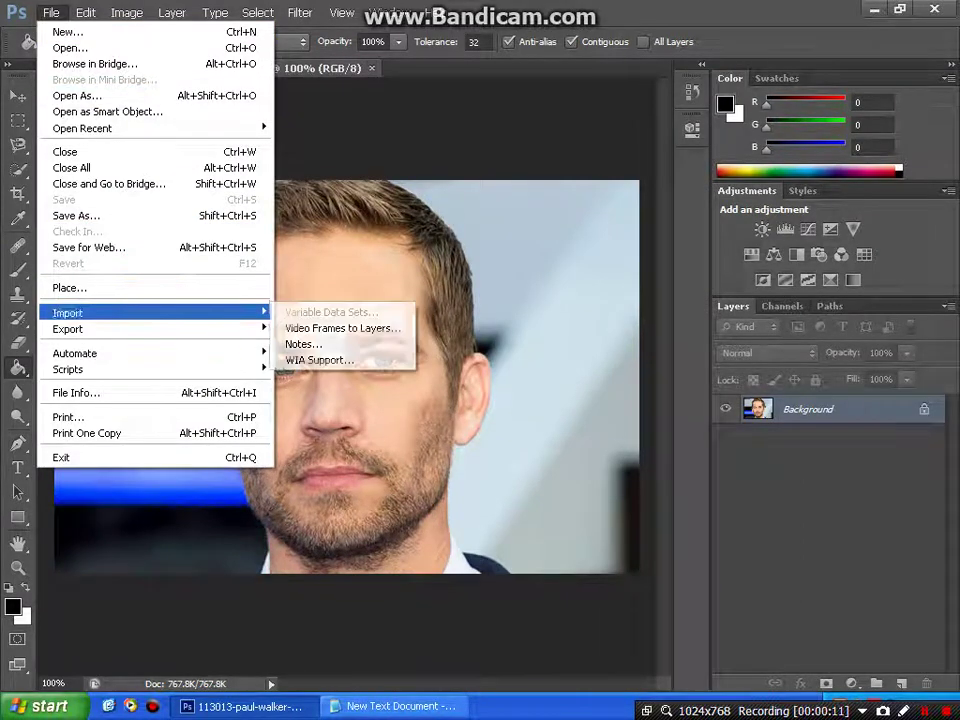
{"action": "key", "text": "Escape"}
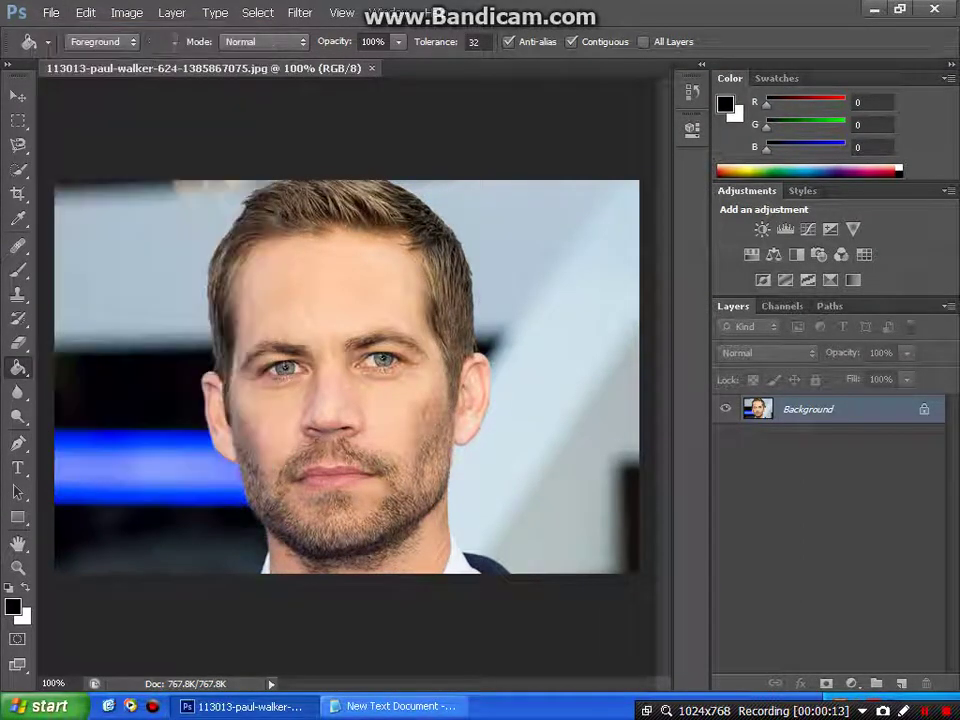
{"action": "key", "text": "v"}
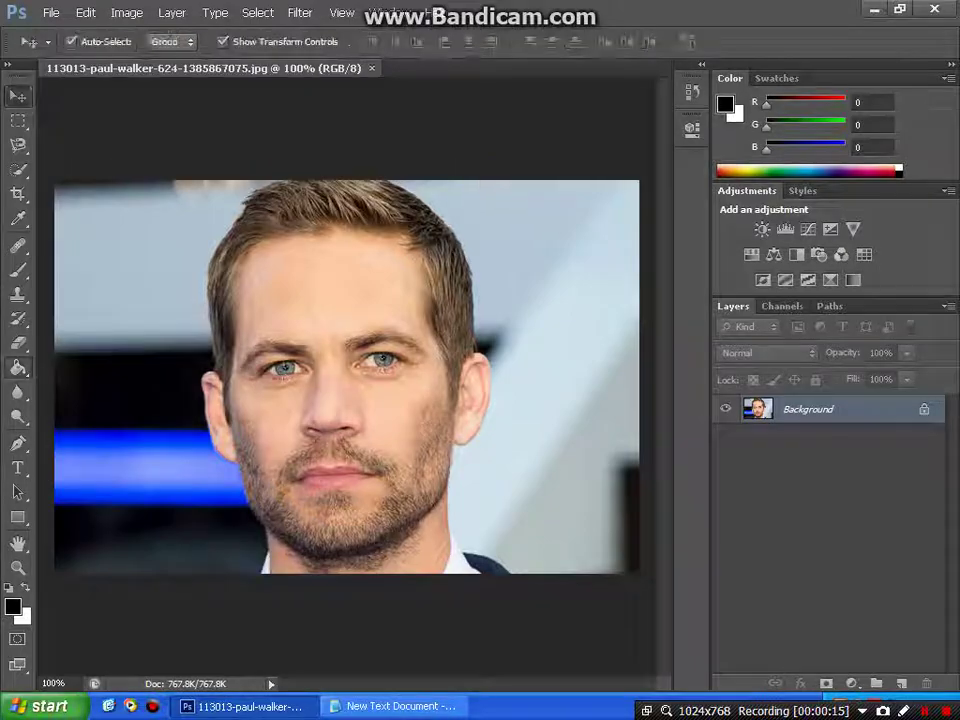
{"action": "key", "text": "super+d"}
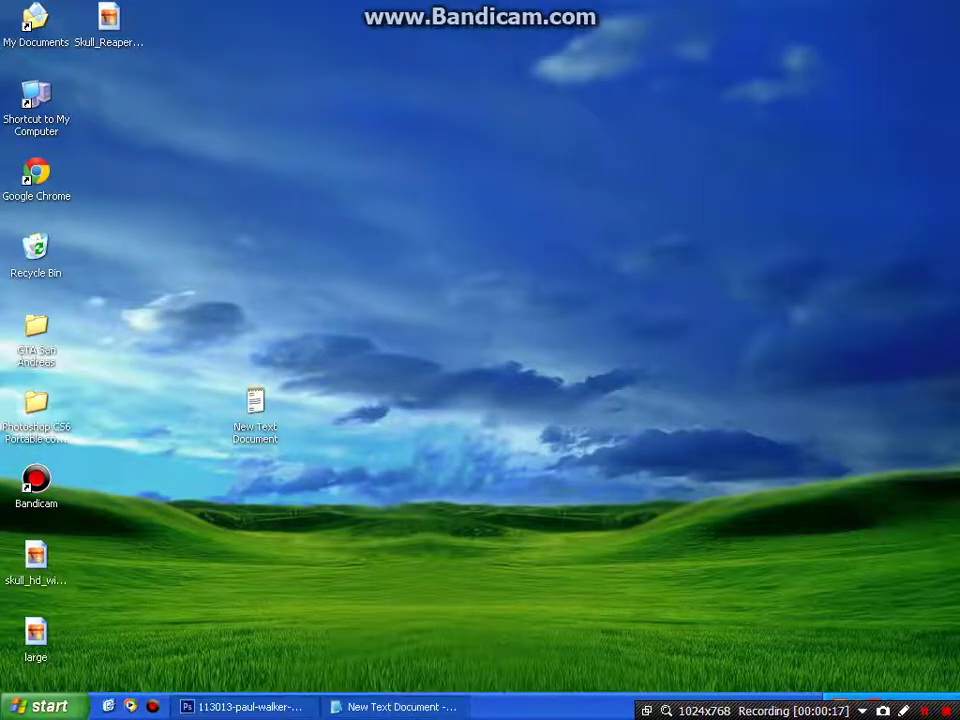
{"action": "key", "text": "alt+Tab"}
{"action": "key", "text": "alt+Tab"}
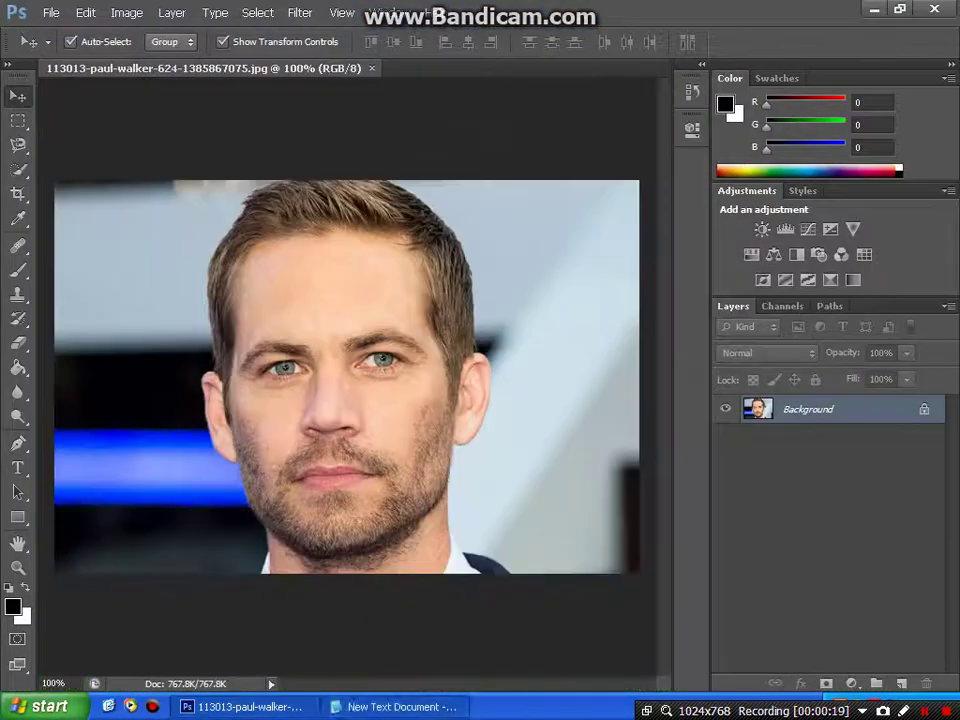
{"action": "key", "text": "alt+Tab"}
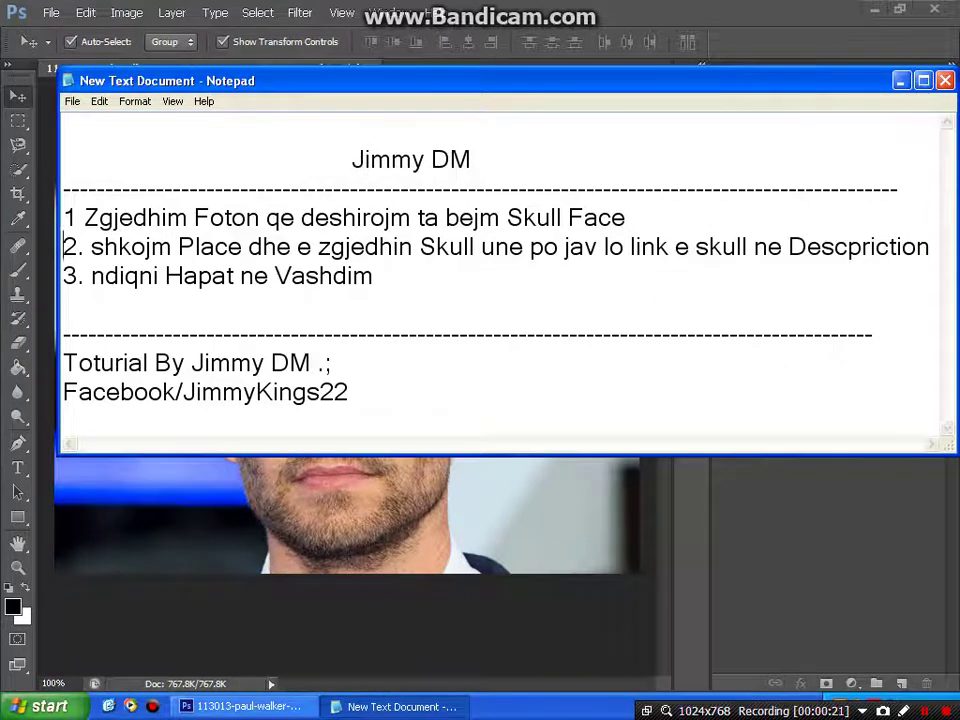
- Read the tutorial's second step about placing the skull image, then minimize Notepad
{"action": "mouse_move", "coordinate": [63, 246]}
{"action": "left_mouse_down"}
{"action": "mouse_move", "coordinate": [568, 246]}
{"action": "mouse_move", "coordinate": [372, 276]}
{"action": "mouse_move", "coordinate": [930, 250]}
{"action": "left_mouse_up"}
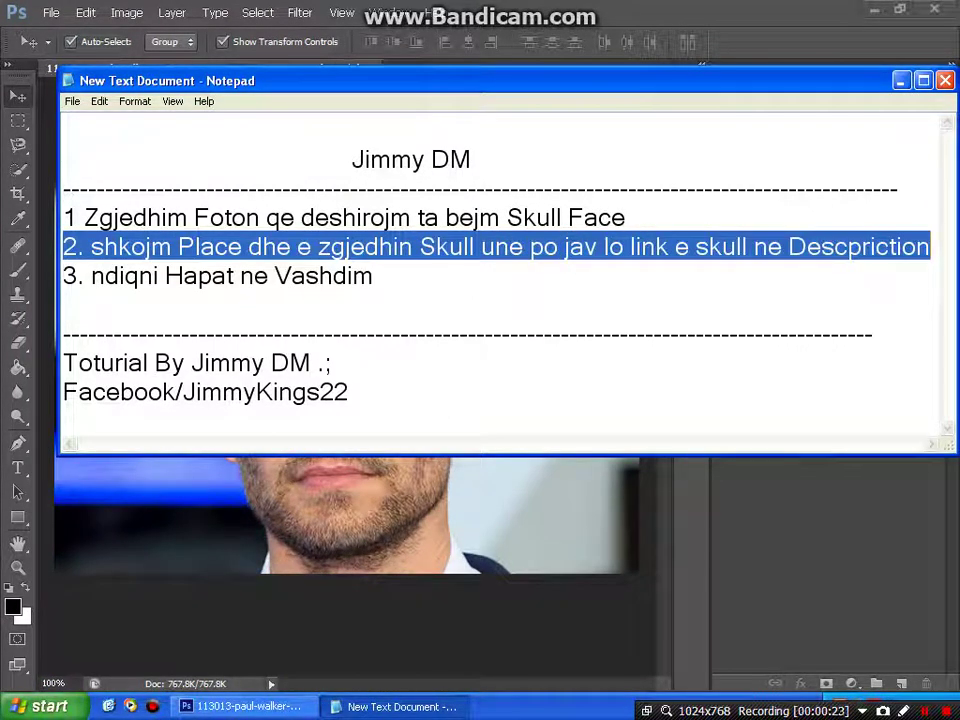
{"action": "left_click", "coordinate": [626, 218]}
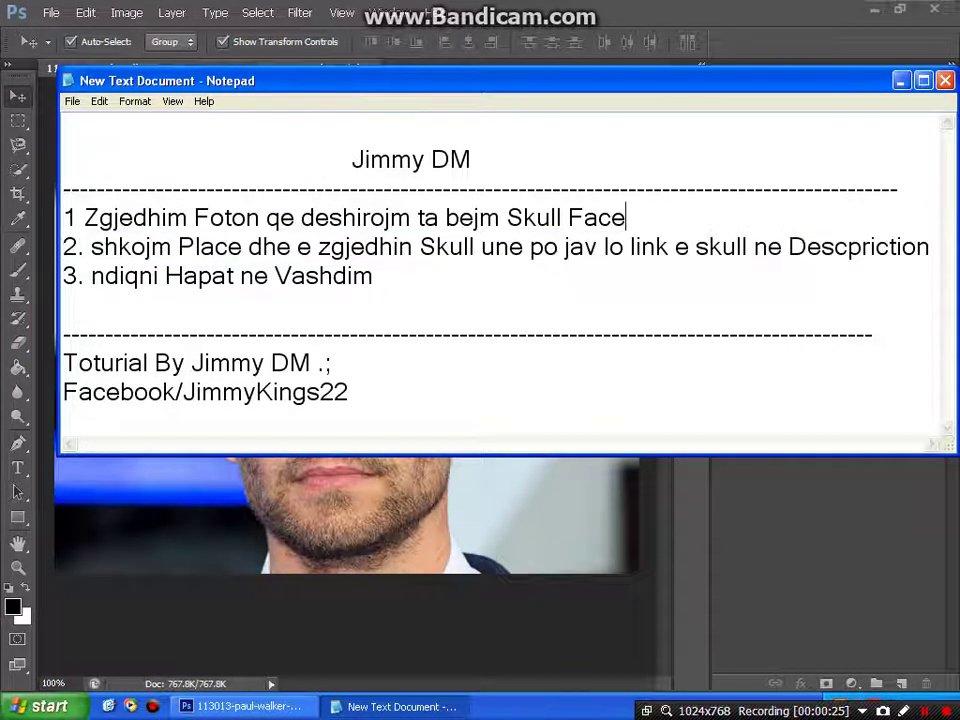
{"action": "left_click", "coordinate": [901, 81]}
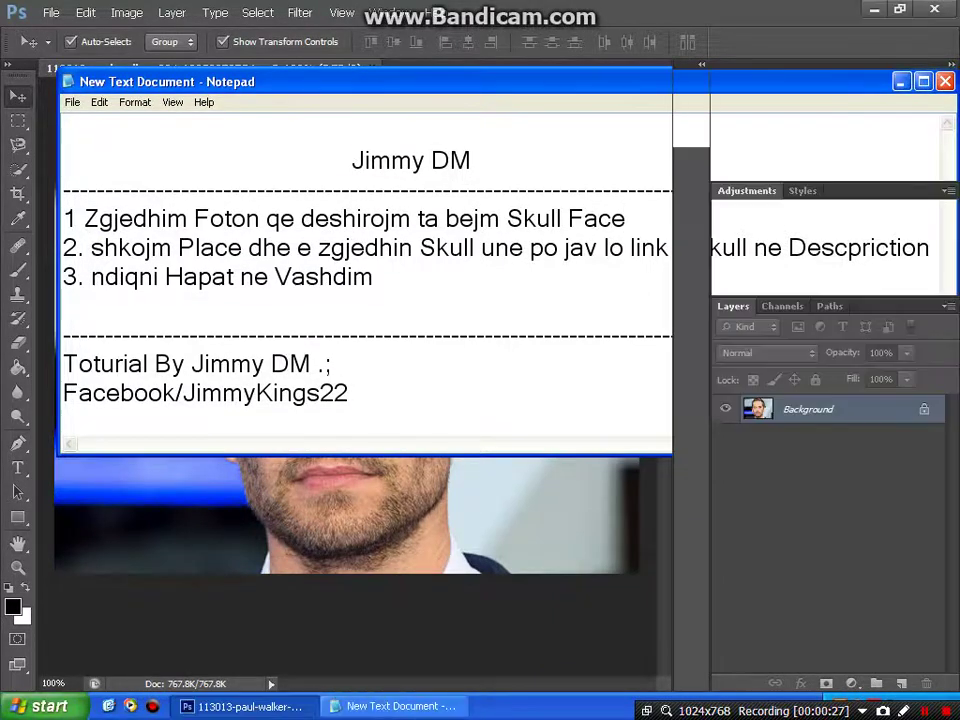
{"action": "left_click", "coordinate": [50, 12]}
- Place Skull_Reaper_by_Weslo11 from the Desktop as a new layer over the portrait
{"action": "left_click", "coordinate": [70, 287]}
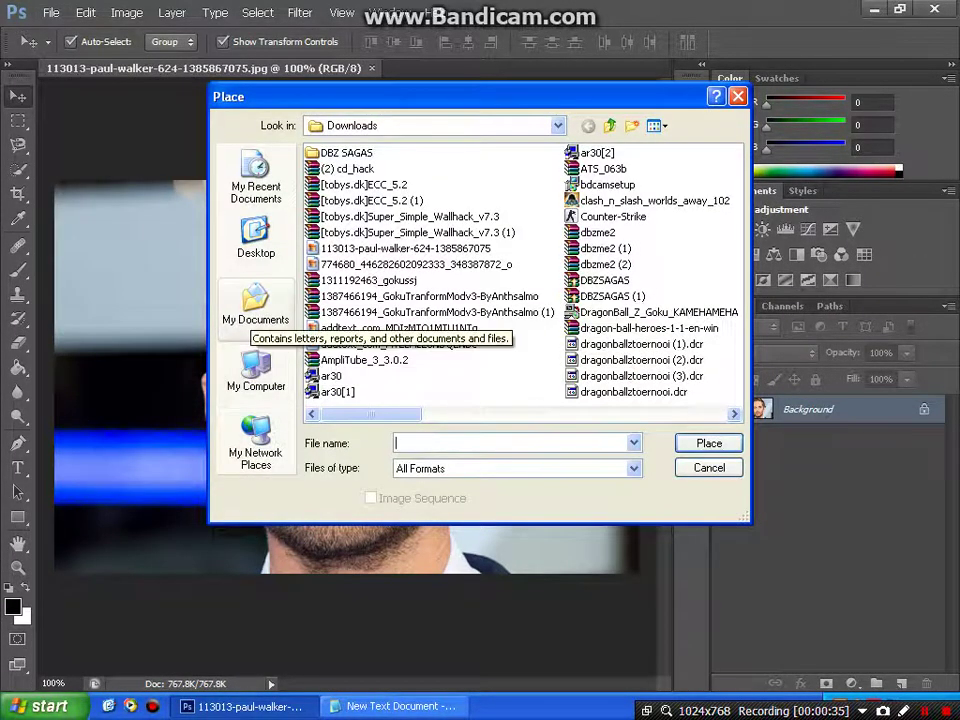
{"action": "left_click", "coordinate": [256, 240]}
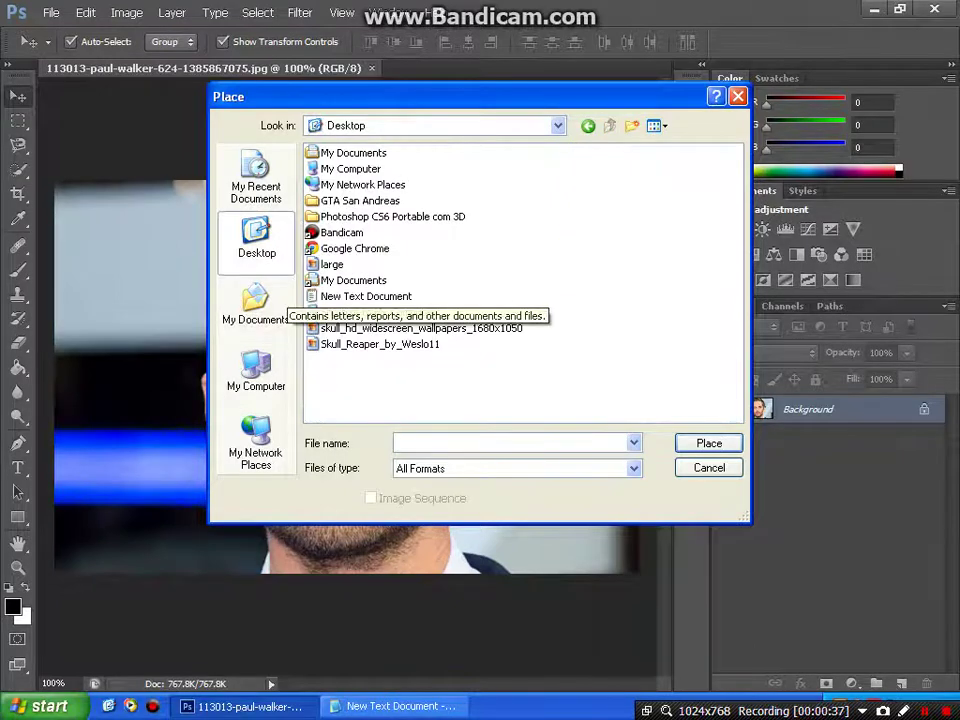
{"action": "left_click", "coordinate": [380, 344]}
{"action": "key", "text": "Return"}
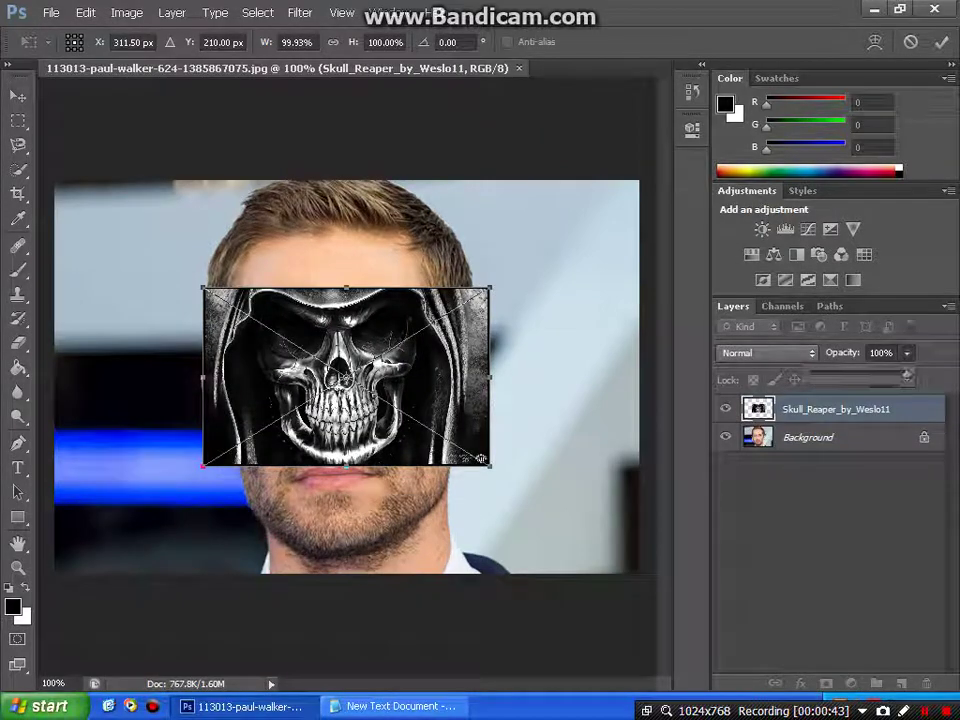
- Lower the skull layer's opacity and scale it to about 153% by 156% over the face
{"action": "left_click_drag", "start_coordinate": [907, 376], "coordinate": [855, 375]}
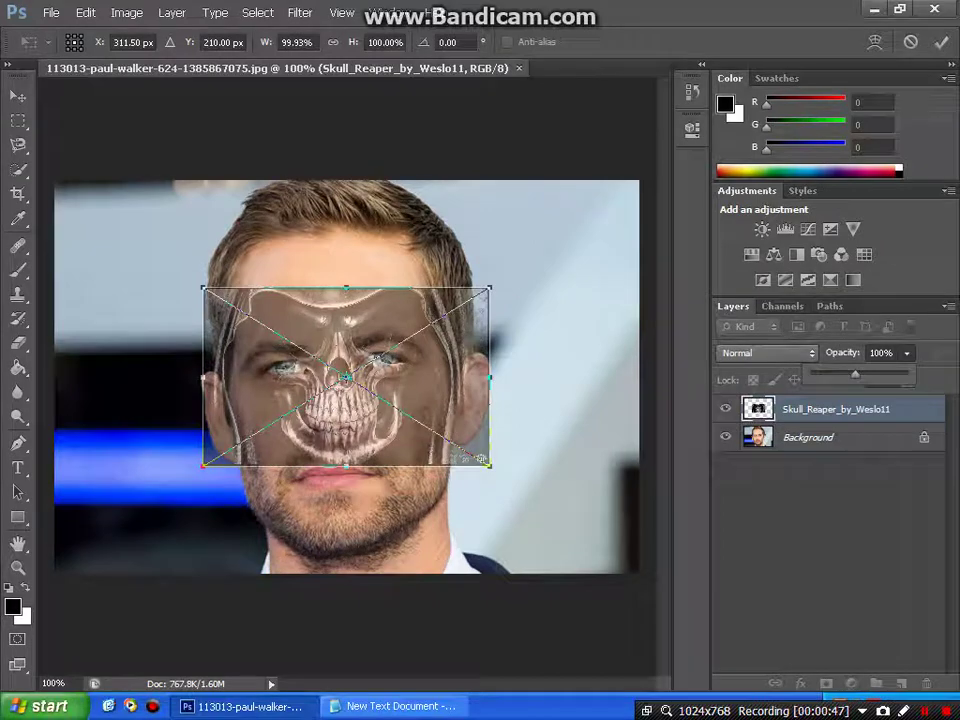
{"action": "mouse_move", "coordinate": [482, 460]}
{"action": "left_mouse_down"}
{"action": "mouse_move", "coordinate": [587, 545]}
{"action": "mouse_move", "coordinate": [602, 542]}
{"action": "mouse_move", "coordinate": [494, 537]}
{"action": "mouse_move", "coordinate": [531, 561]}
{"action": "mouse_move", "coordinate": [534, 549]}
{"action": "left_mouse_up"}
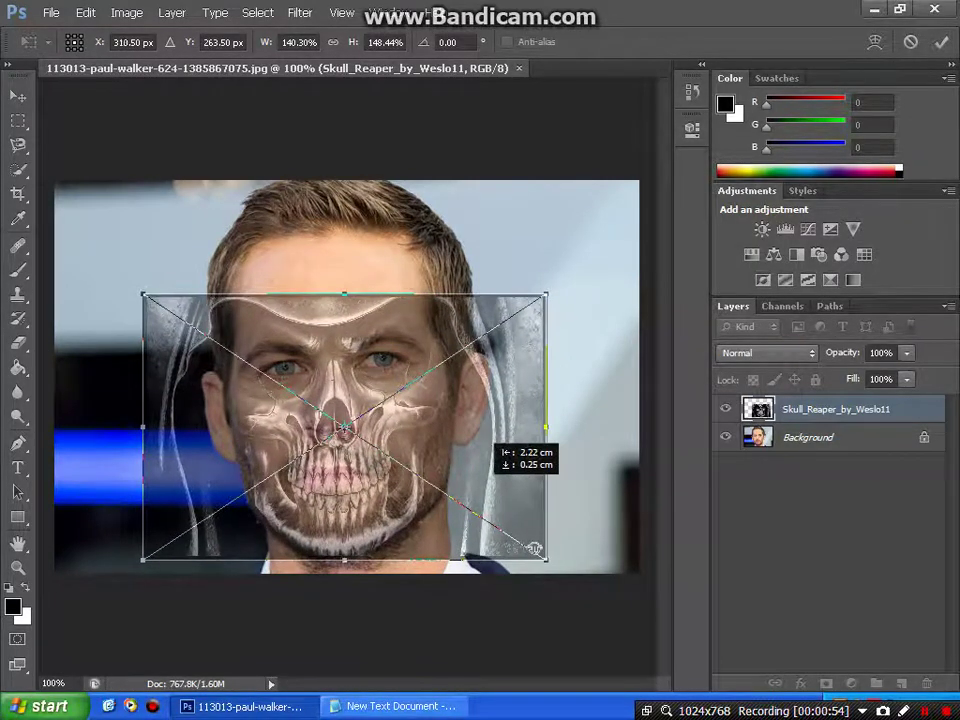
{"action": "left_click_drag", "start_coordinate": [143, 296], "coordinate": [135, 297]}
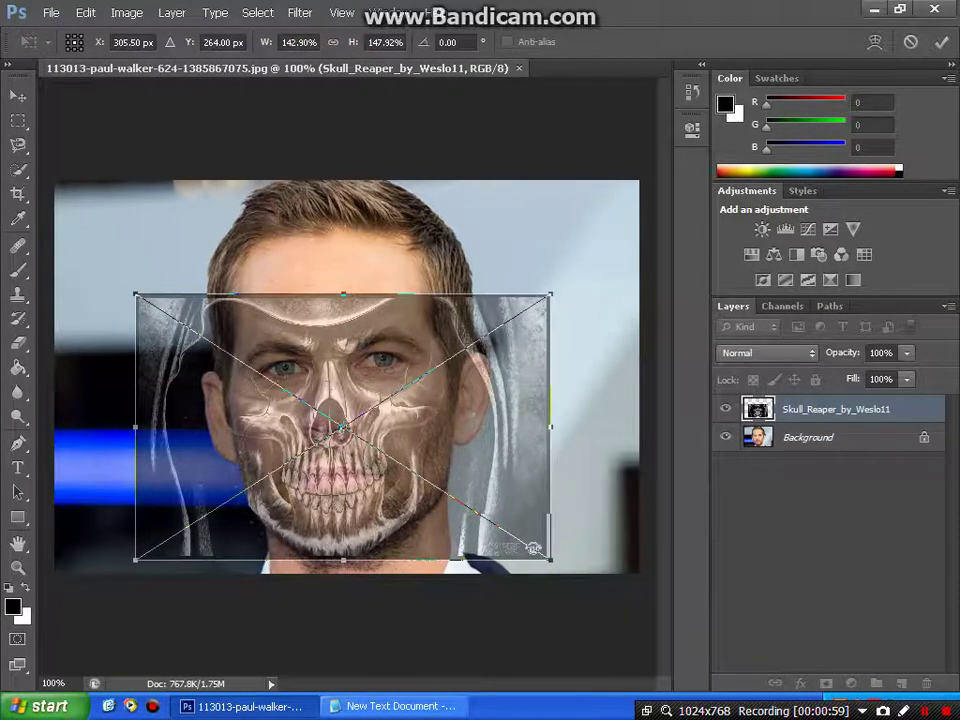
{"action": "left_click_drag", "start_coordinate": [545, 296], "coordinate": [565, 287]}
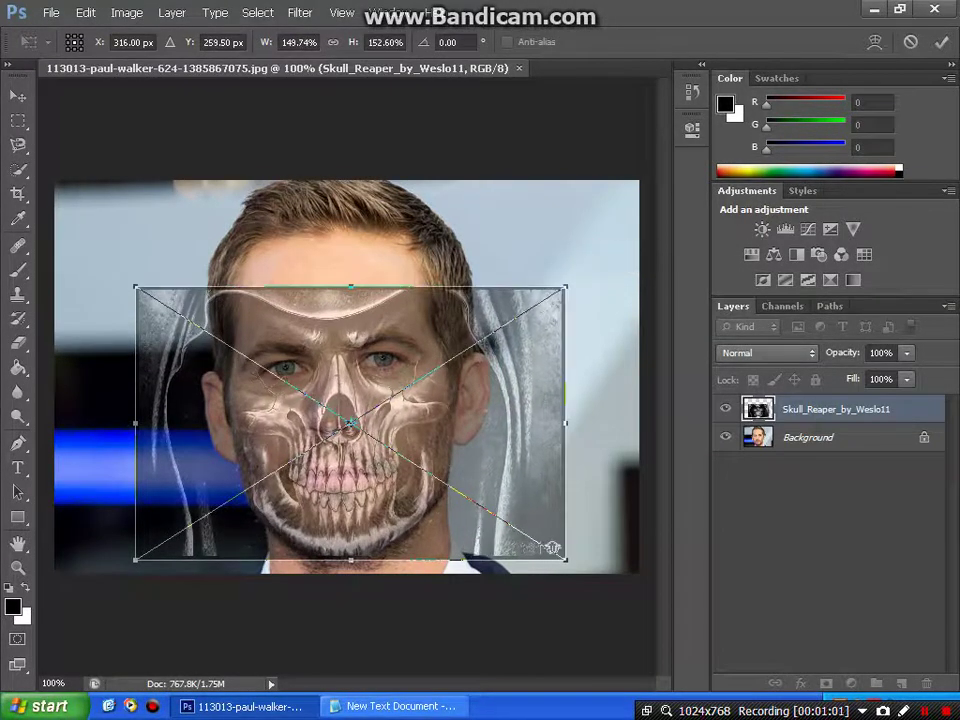
{"action": "mouse_move", "coordinate": [135, 288]}
{"action": "left_mouse_down"}
{"action": "mouse_move", "coordinate": [111, 279]}
{"action": "mouse_move", "coordinate": [124, 280]}
{"action": "left_mouse_up"}
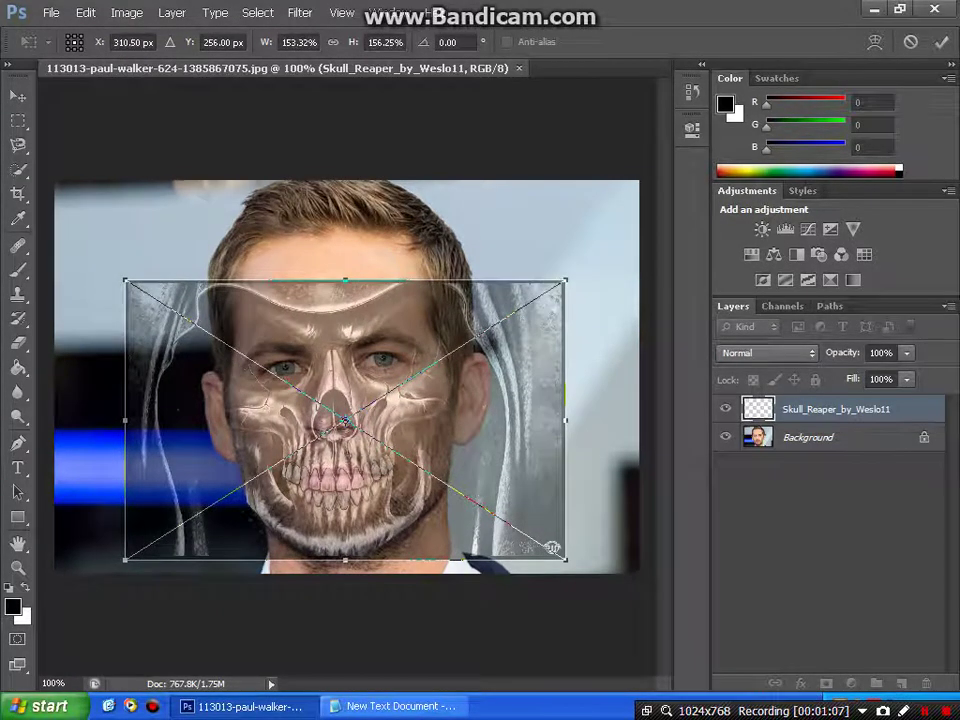
{"action": "left_click", "coordinate": [18, 95]}
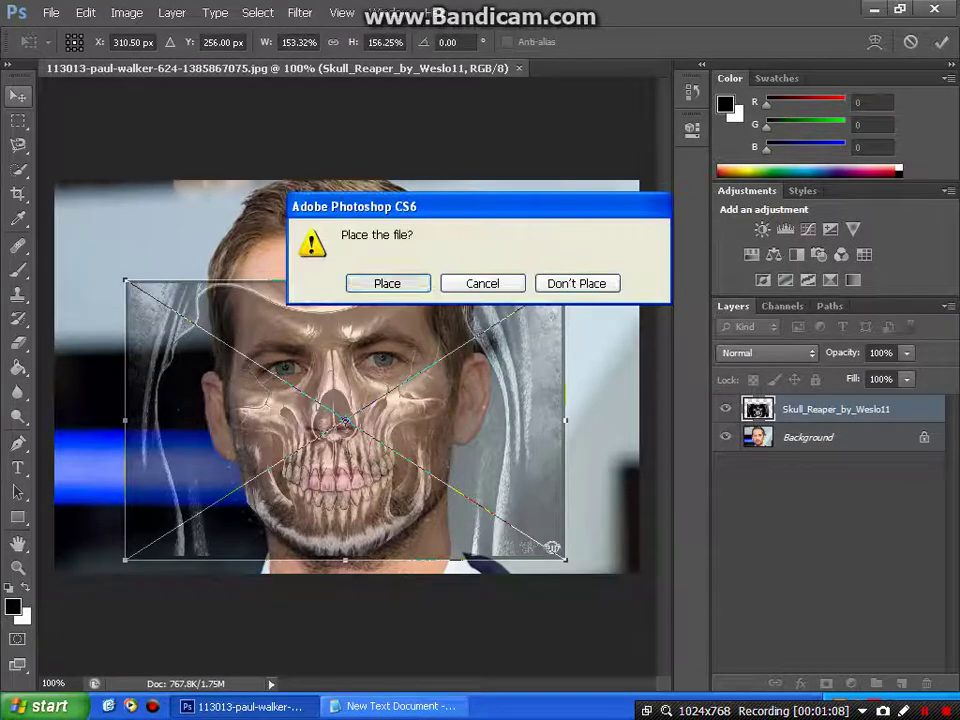
- Commit the placed skull layer and restore its opacity to 100%
{"action": "left_click", "coordinate": [387, 283]}
{"action": "left_click", "coordinate": [906, 352]}
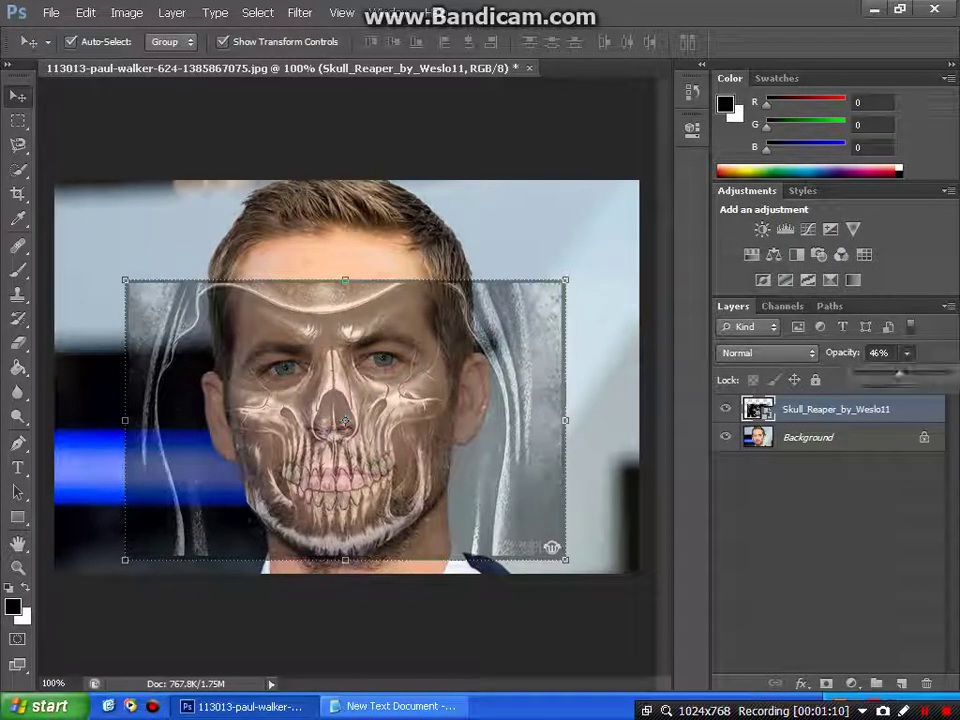
{"action": "left_click_drag", "start_coordinate": [899, 373], "coordinate": [918, 373]}
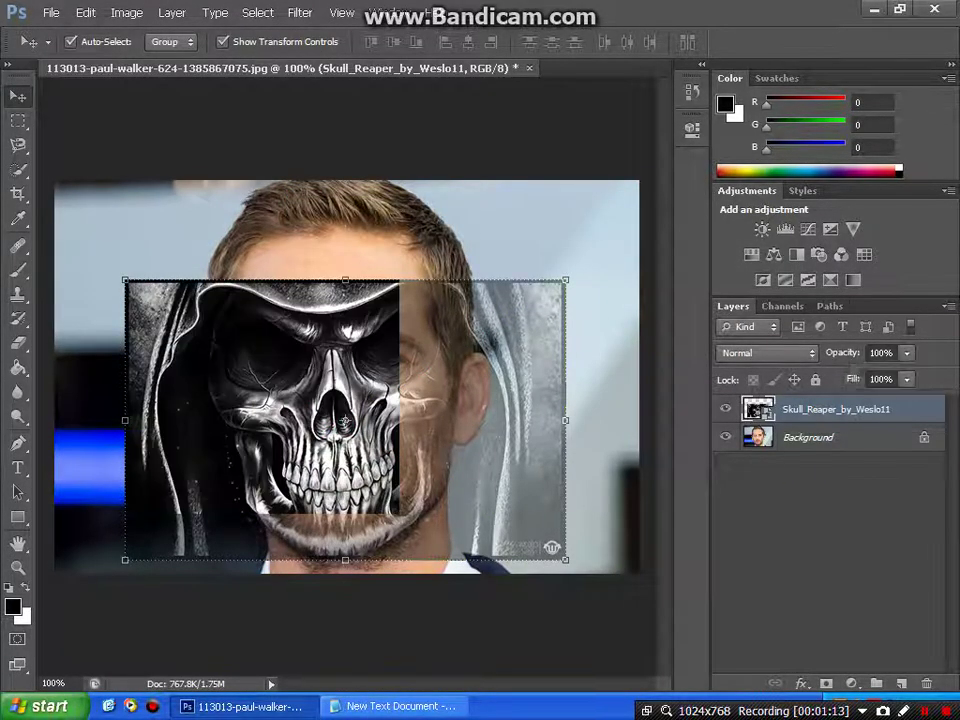
{"action": "left_click", "coordinate": [345, 421]}
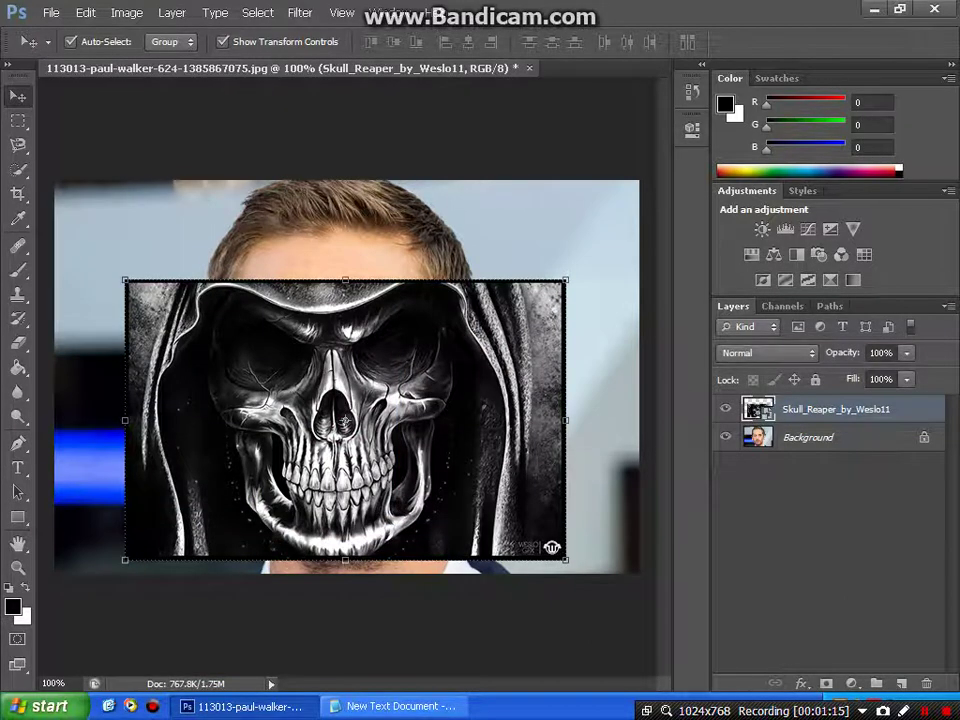
- Add a layer mask to the skull layer and fill it black, leaving white as foreground
{"action": "left_click", "coordinate": [826, 683]}
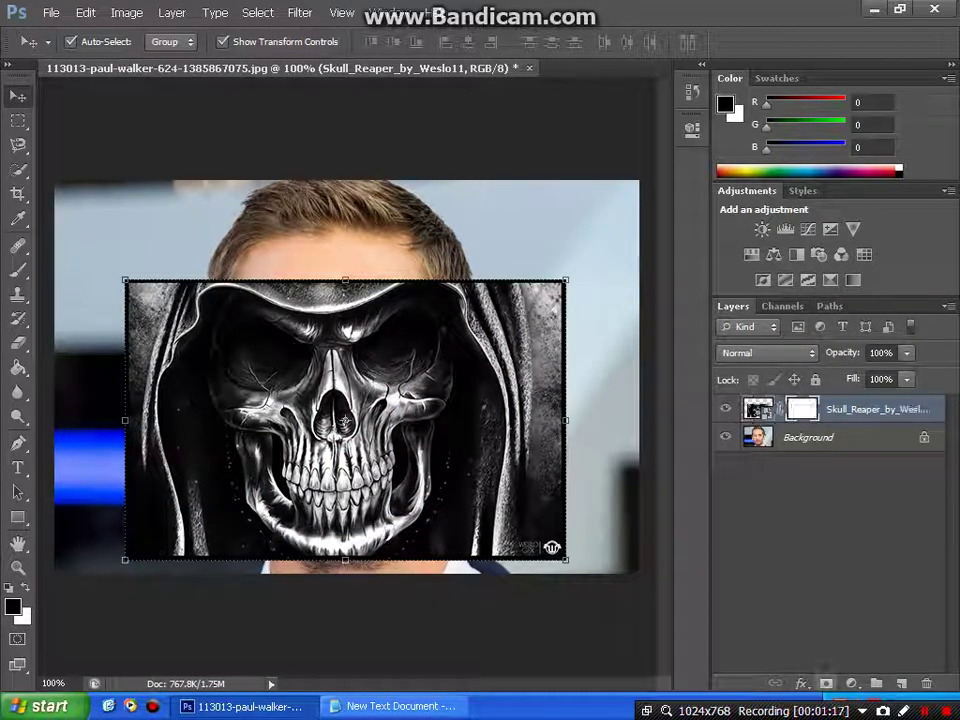
{"action": "key", "text": "x"}
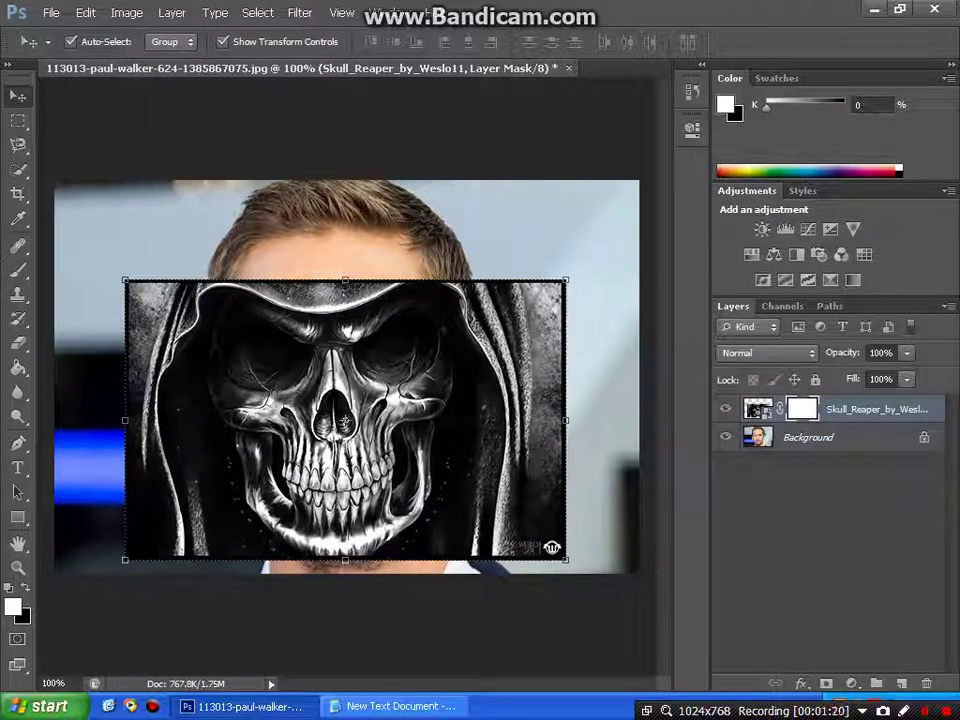
{"action": "left_click", "coordinate": [18, 268]}
{"action": "left_click", "coordinate": [18, 367]}
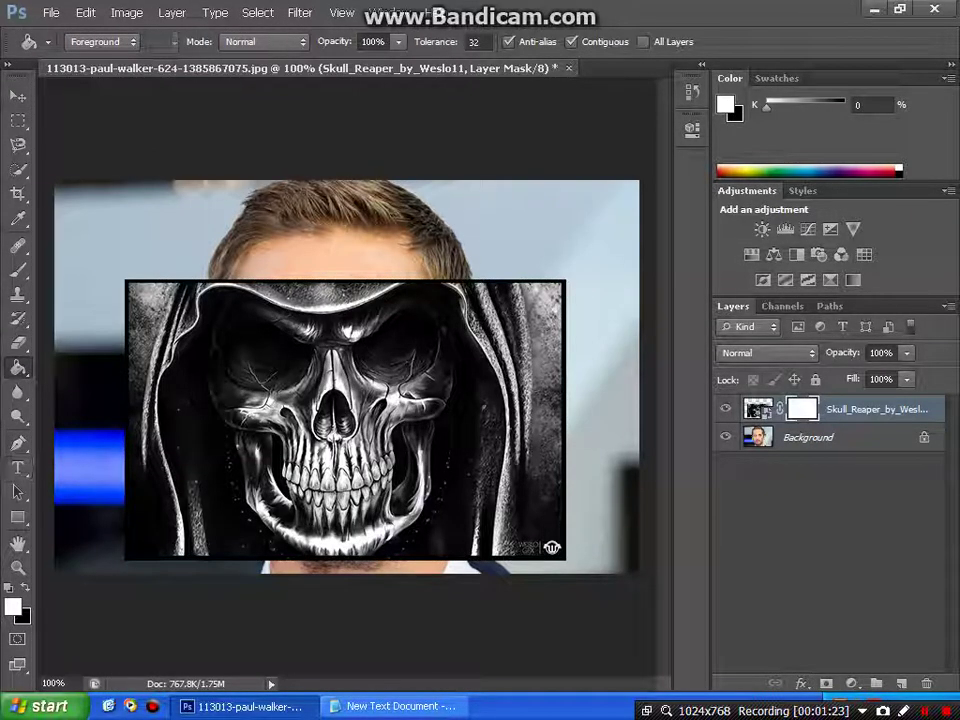
{"action": "key", "text": "x"}
{"action": "left_click", "coordinate": [599, 283]}
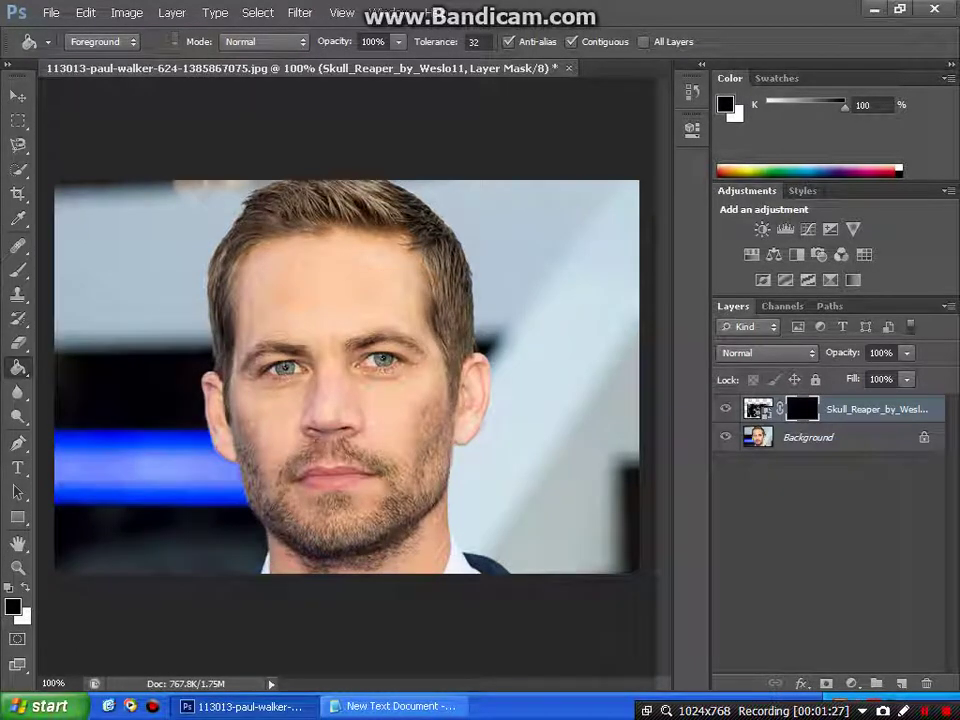
{"action": "key", "text": "x"}
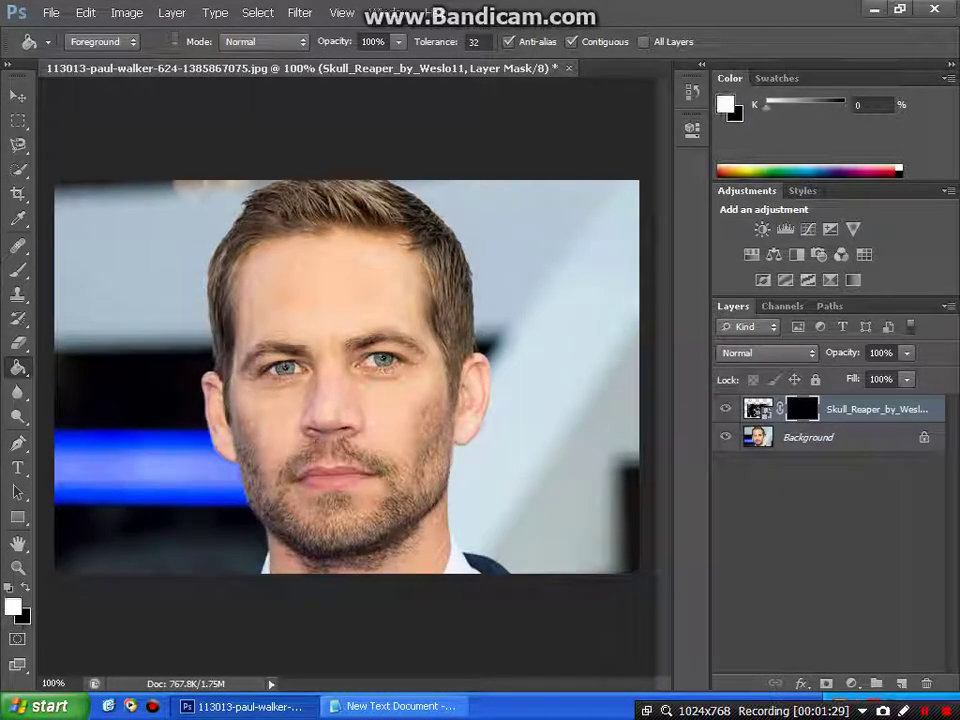
- Set the Brush tool to 45 px size and 96% hardness
{"action": "key", "text": "b"}
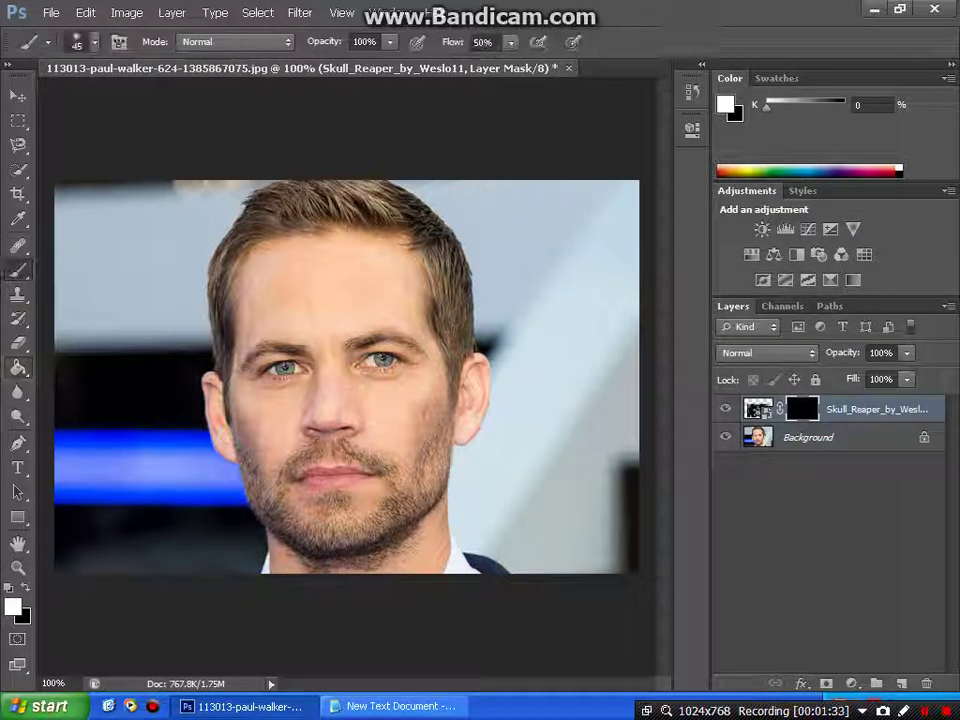
{"action": "left_click", "coordinate": [77, 41]}
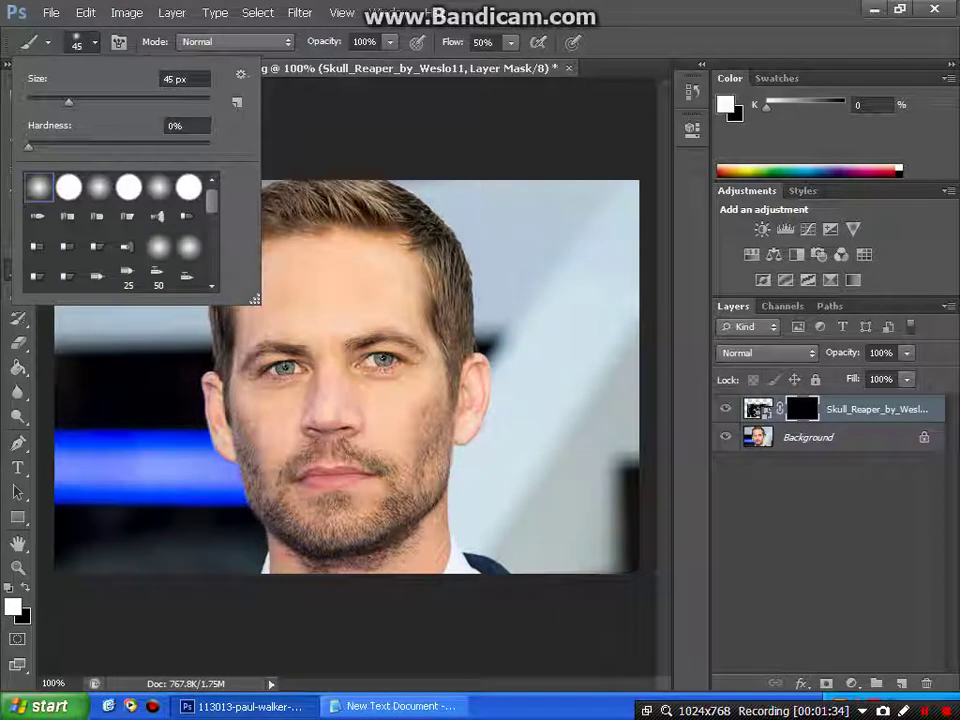
{"action": "left_click", "coordinate": [166, 78]}
{"action": "key", "text": "Return"}
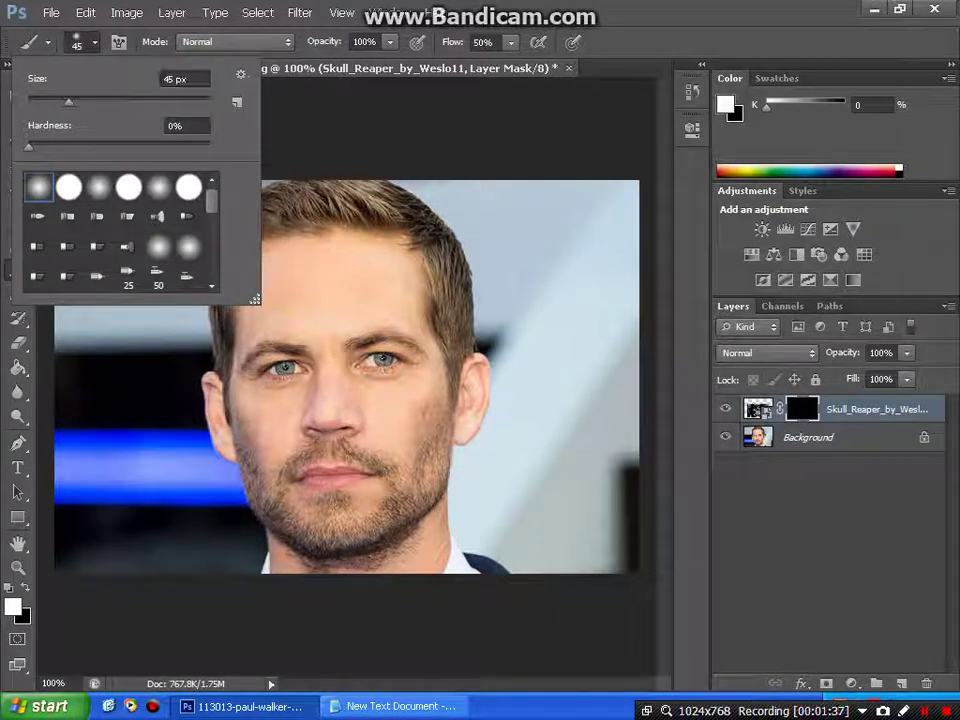
{"action": "left_click", "coordinate": [187, 125]}
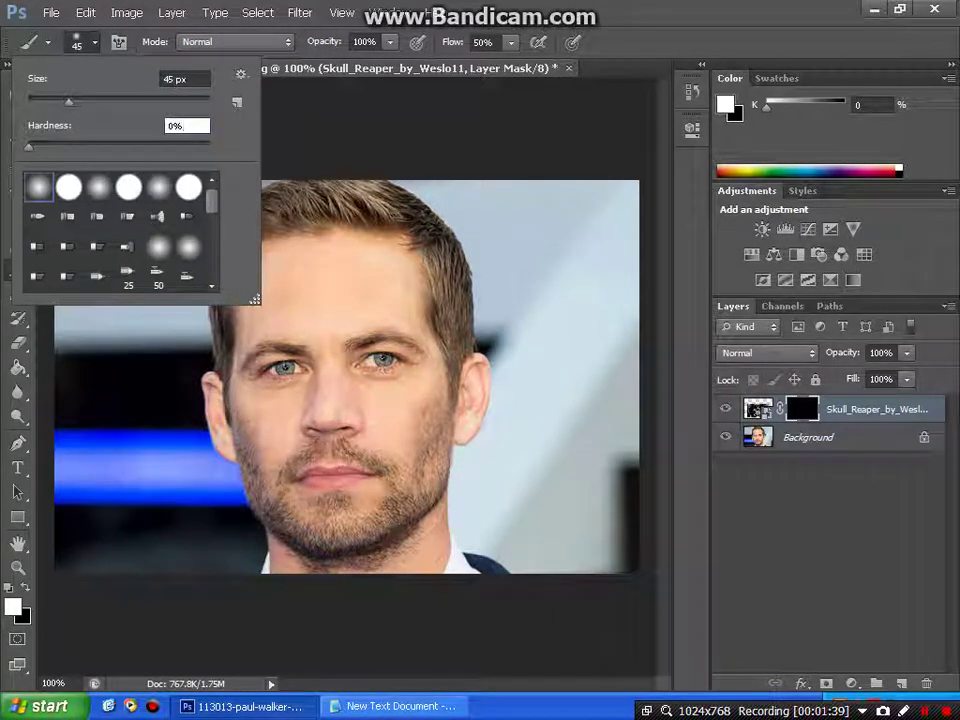
{"action": "type", "text": "96"}
{"action": "key", "text": "Return"}
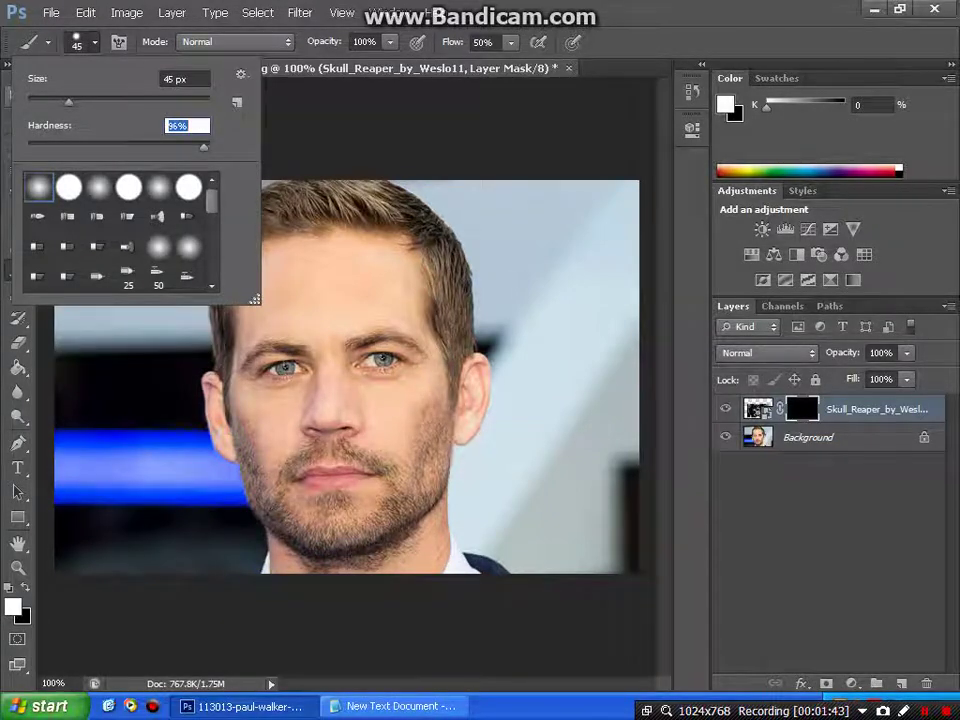
- Paint white on the mask to reveal the skull over the left eye, cheek and jaw
{"action": "key", "text": "v"}
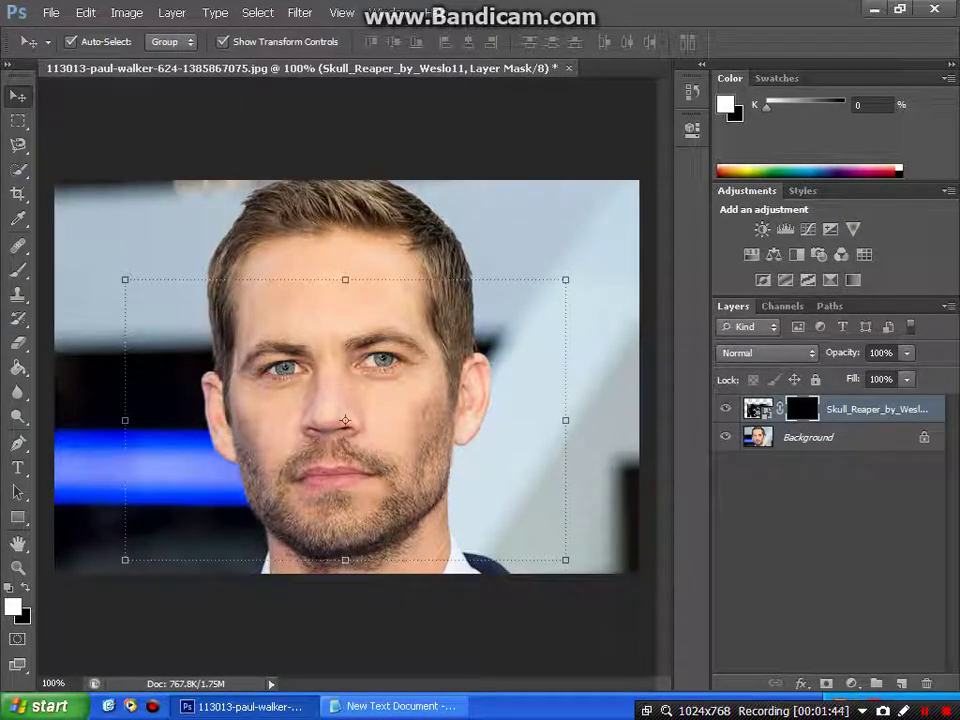
{"action": "key", "text": "b"}
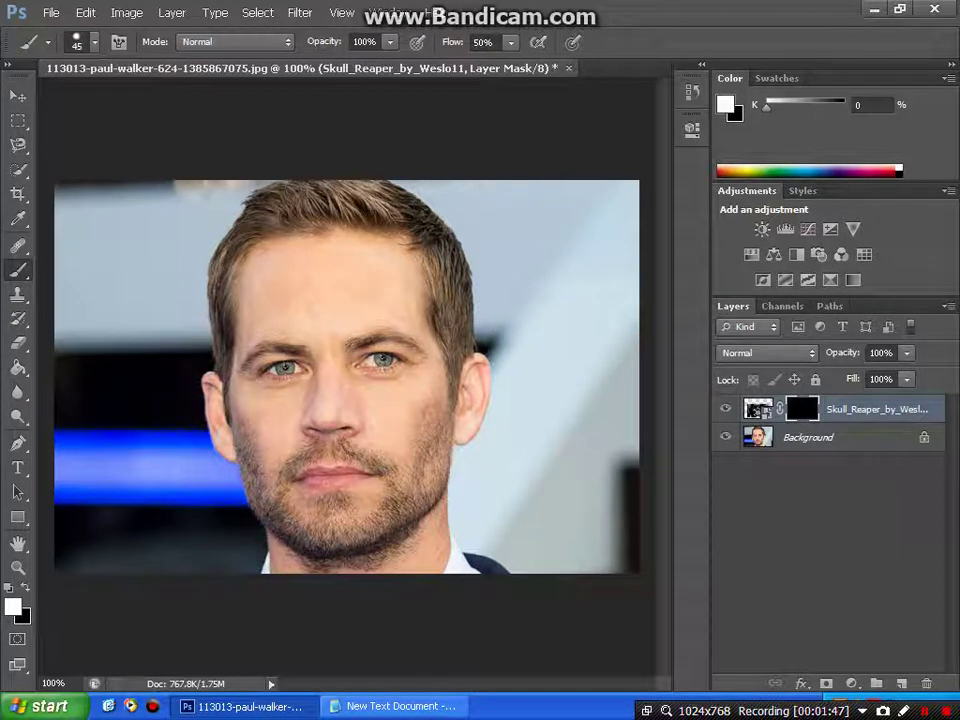
{"action": "mouse_move", "coordinate": [280, 355]}
{"action": "left_mouse_down"}
{"action": "mouse_move", "coordinate": [265, 395]}
{"action": "mouse_move", "coordinate": [272, 385]}
{"action": "mouse_move", "coordinate": [305, 400]}
{"action": "mouse_move", "coordinate": [300, 445]}
{"action": "mouse_move", "coordinate": [320, 540]}
{"action": "left_mouse_up"}
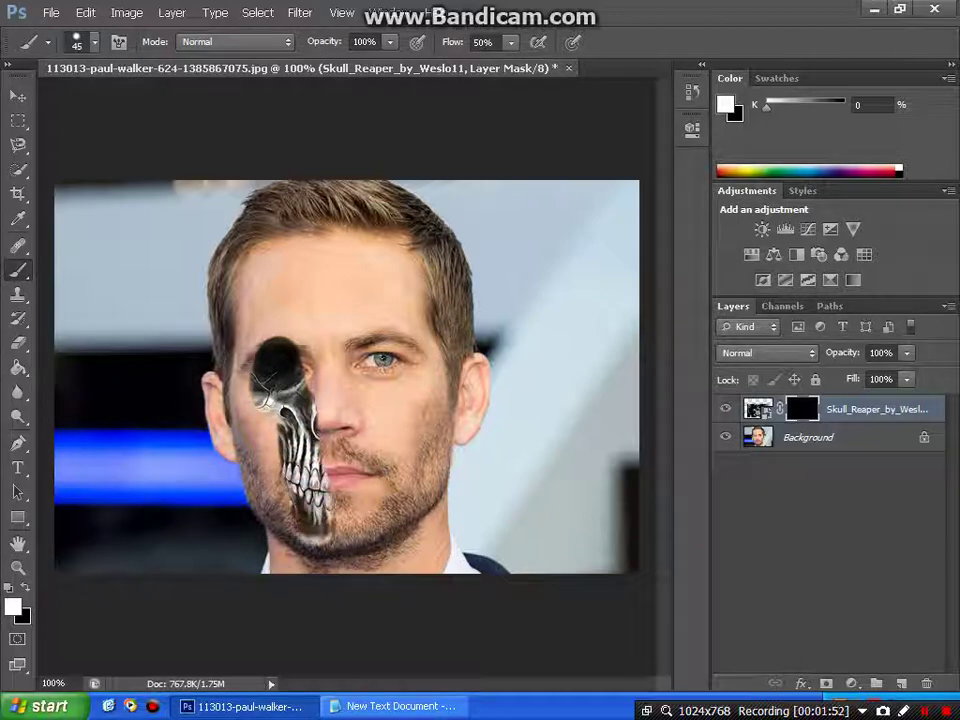
{"action": "left_click_drag", "start_coordinate": [290, 500], "coordinate": [235, 395]}
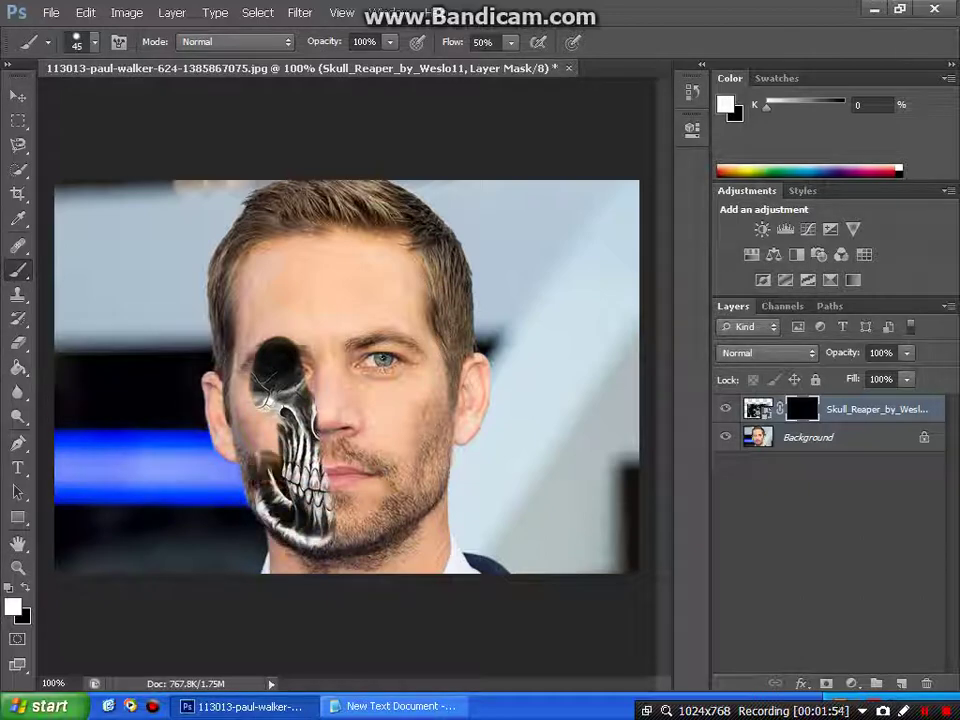
{"action": "mouse_move", "coordinate": [262, 453]}
{"action": "left_mouse_down"}
{"action": "mouse_move", "coordinate": [242, 395]}
{"action": "mouse_move", "coordinate": [238, 332]}
{"action": "mouse_move", "coordinate": [255, 310]}
{"action": "mouse_move", "coordinate": [276, 308]}
{"action": "mouse_move", "coordinate": [345, 430]}
{"action": "mouse_move", "coordinate": [335, 510]}
{"action": "left_mouse_up"}
{"action": "mouse_move", "coordinate": [255, 410]}
{"action": "left_mouse_down"}
{"action": "mouse_move", "coordinate": [262, 367]}
{"action": "mouse_move", "coordinate": [270, 400]}
{"action": "left_mouse_up"}
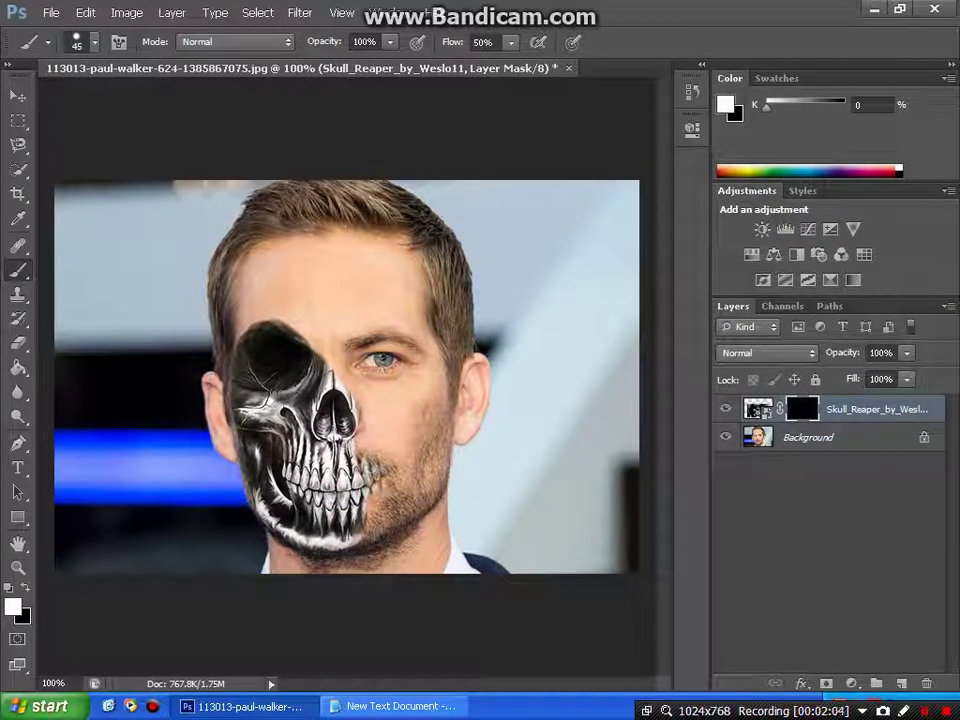
{"action": "left_click", "coordinate": [280, 357]}
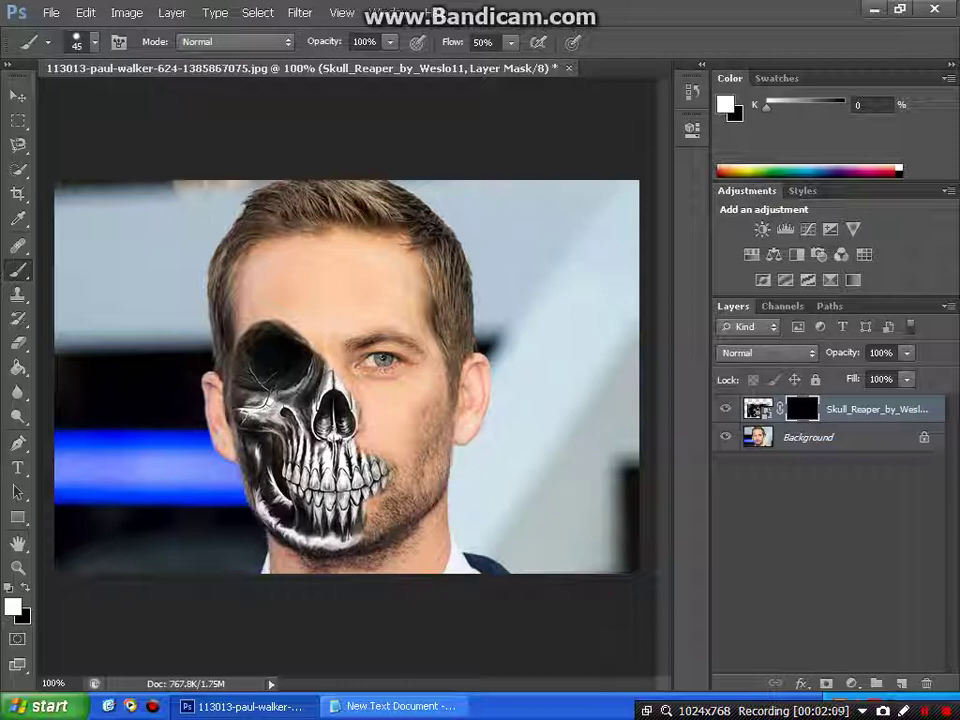
{"action": "left_click_drag", "start_coordinate": [272, 340], "coordinate": [264, 318]}
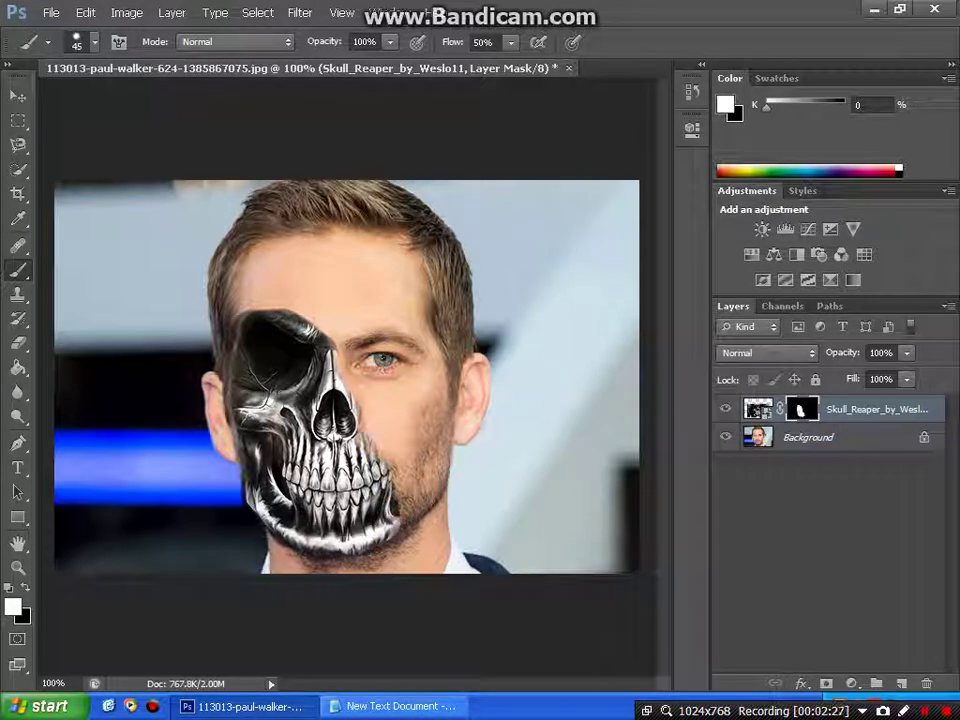
- Brush more skull into view along the right jaw edge, forehead and upper-left edge
{"action": "left_click_drag", "start_coordinate": [392, 440], "coordinate": [398, 485]}
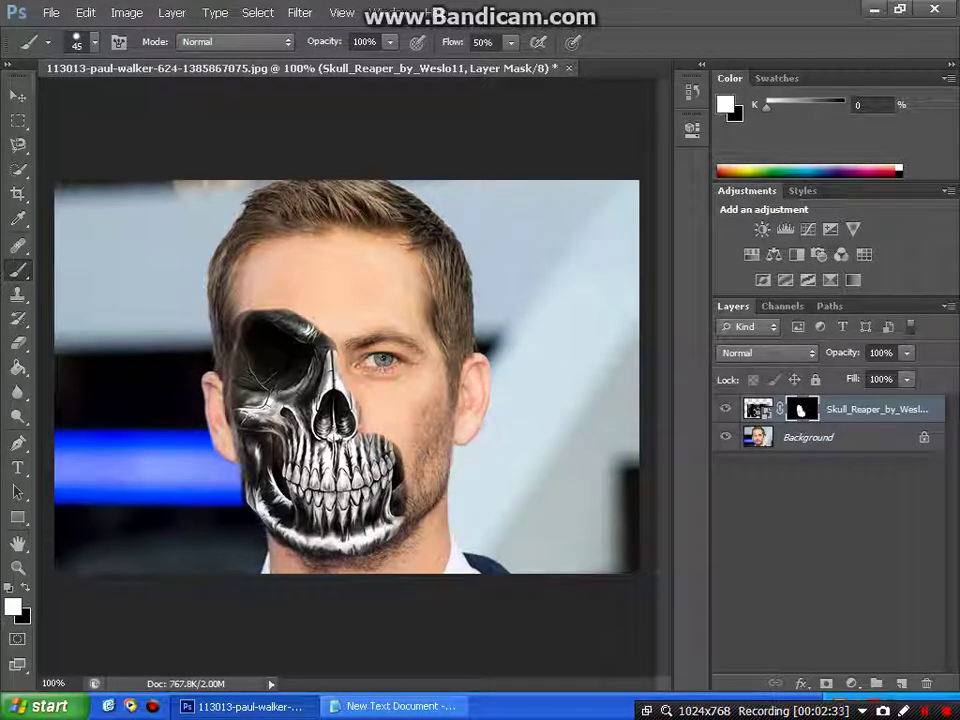
{"action": "mouse_move", "coordinate": [245, 300]}
{"action": "left_mouse_down"}
{"action": "mouse_move", "coordinate": [320, 300]}
{"action": "mouse_move", "coordinate": [334, 318]}
{"action": "mouse_move", "coordinate": [338, 360]}
{"action": "left_mouse_up"}
{"action": "left_click_drag", "start_coordinate": [245, 290], "coordinate": [232, 292]}
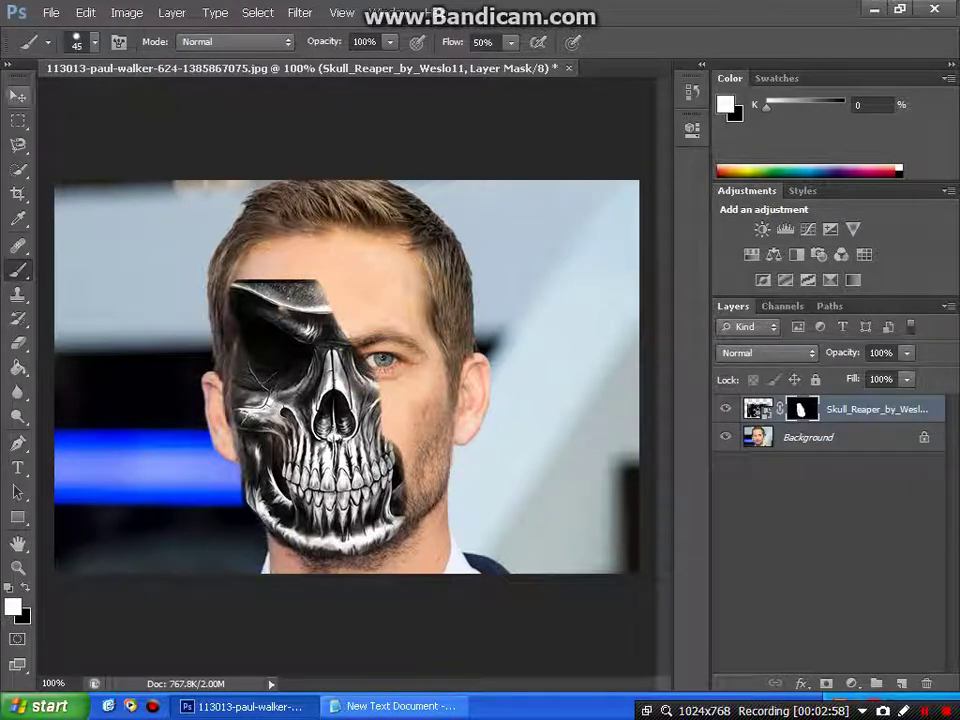
- Save the portrait for web as a GIF on the Desktop
{"action": "key", "text": "v"}
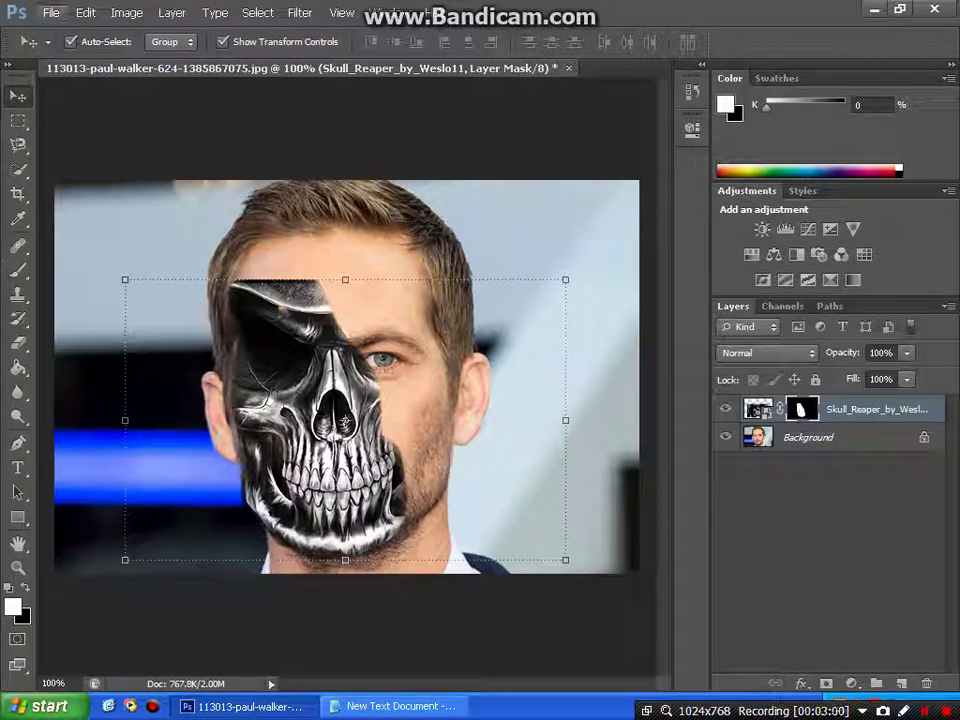
{"action": "left_click", "coordinate": [50, 12]}
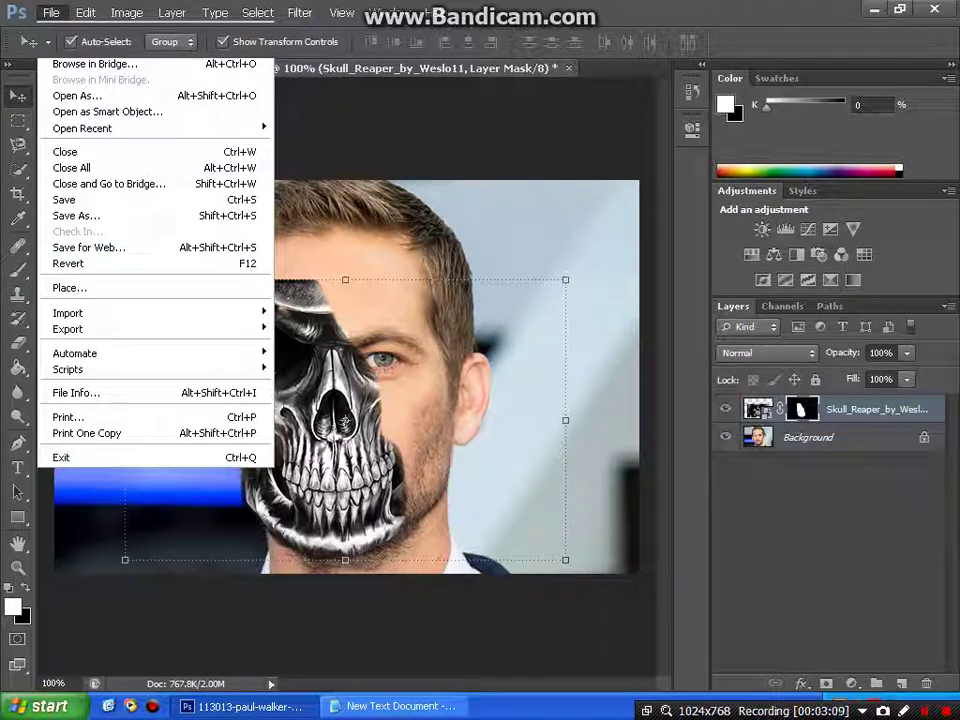
{"action": "key", "text": "ctrl+alt+shift+s"}
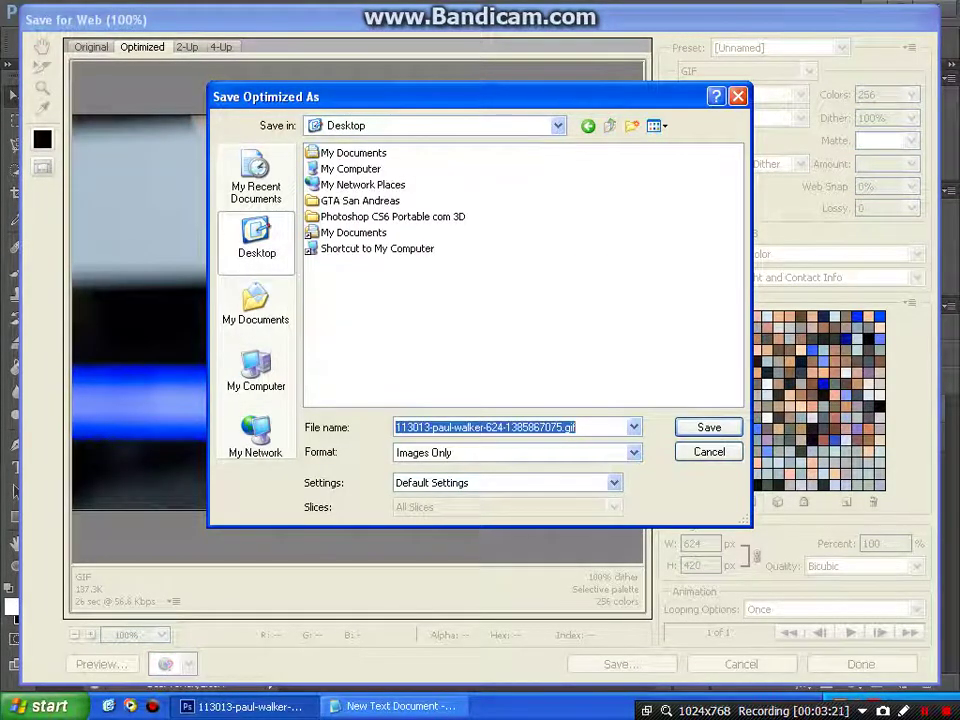
{"action": "left_click", "coordinate": [709, 427]}
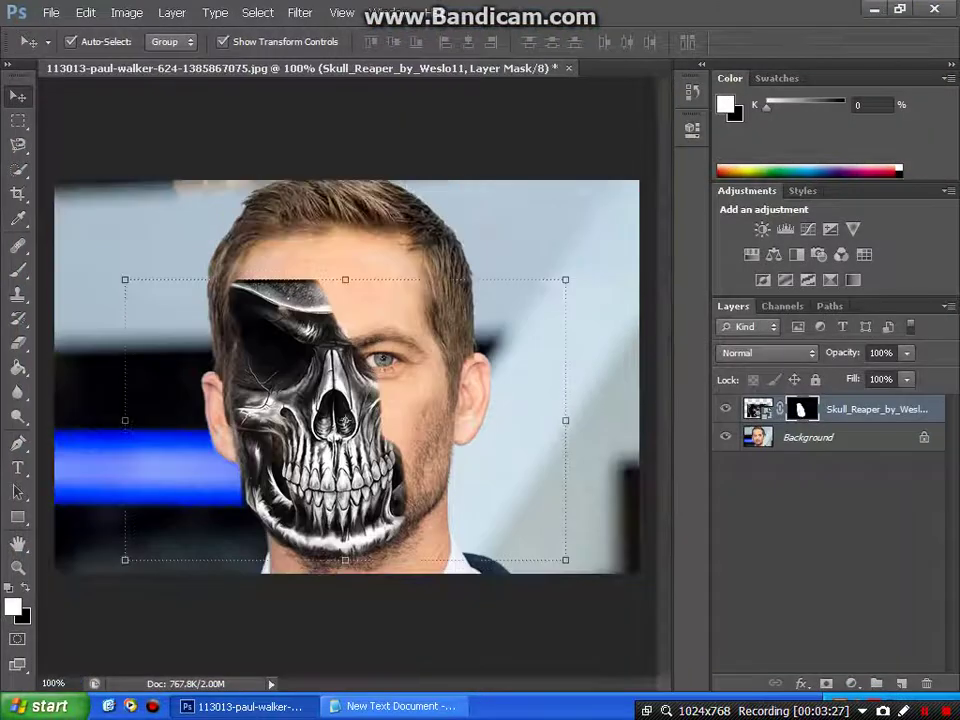
- In Notepad, add line 4 'Ja fotoja osht Bo Skull Face e Ruajm dhe Perfundon' after step 3
{"action": "key", "text": "alt+Tab"}
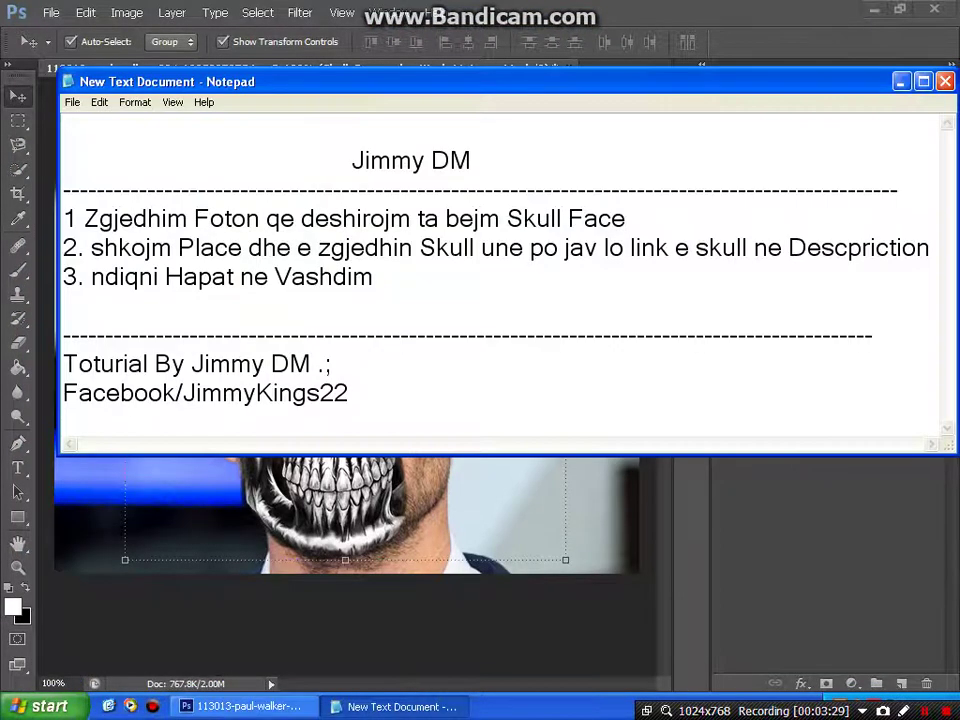
{"action": "key", "text": "Down"}
{"action": "key", "text": "Down"}
{"action": "key", "text": "Down"}
{"action": "key", "text": "Down"}
{"action": "key", "text": "Return"}
{"action": "type", "text": "4."}
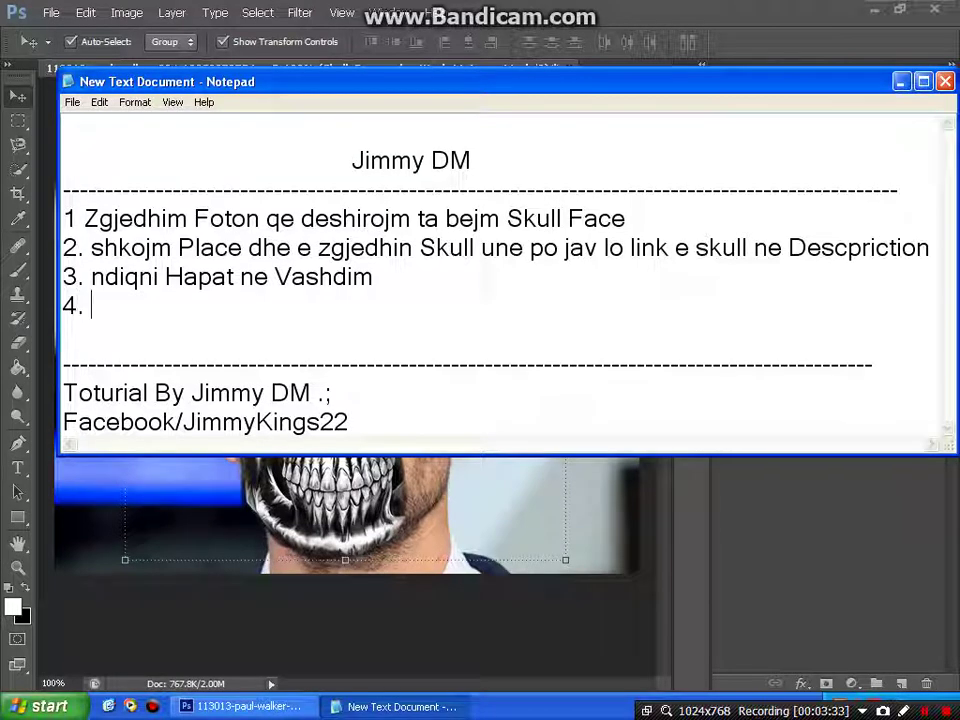
{"action": "type", "text": "Ja fotoja"}
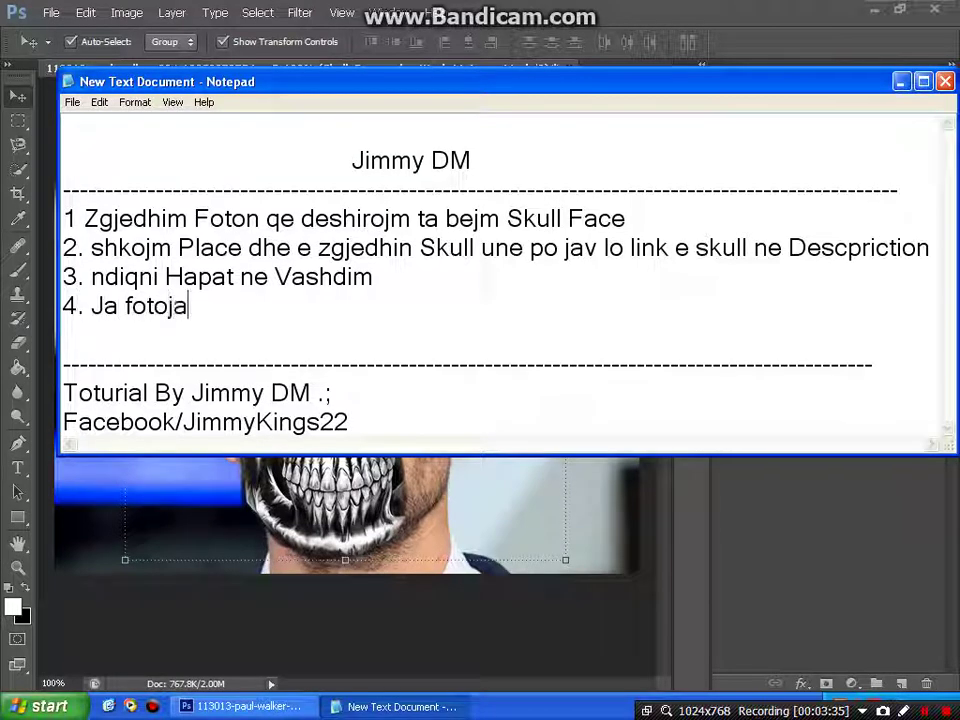
{"action": "type", "text": " osht Bo"}
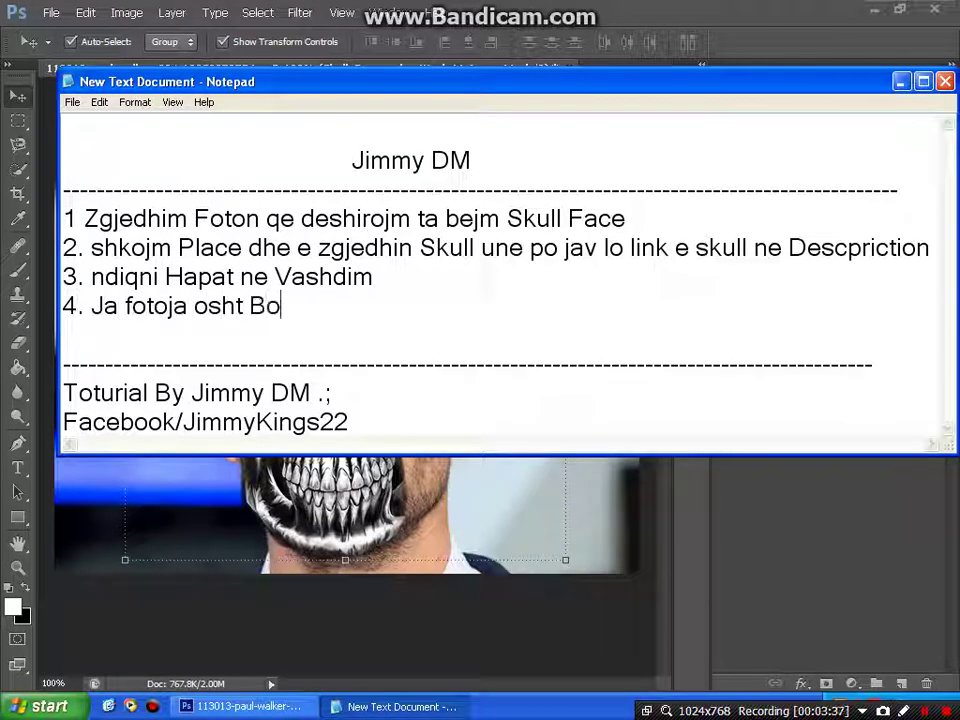
{"action": "type", "text": " Skull"}
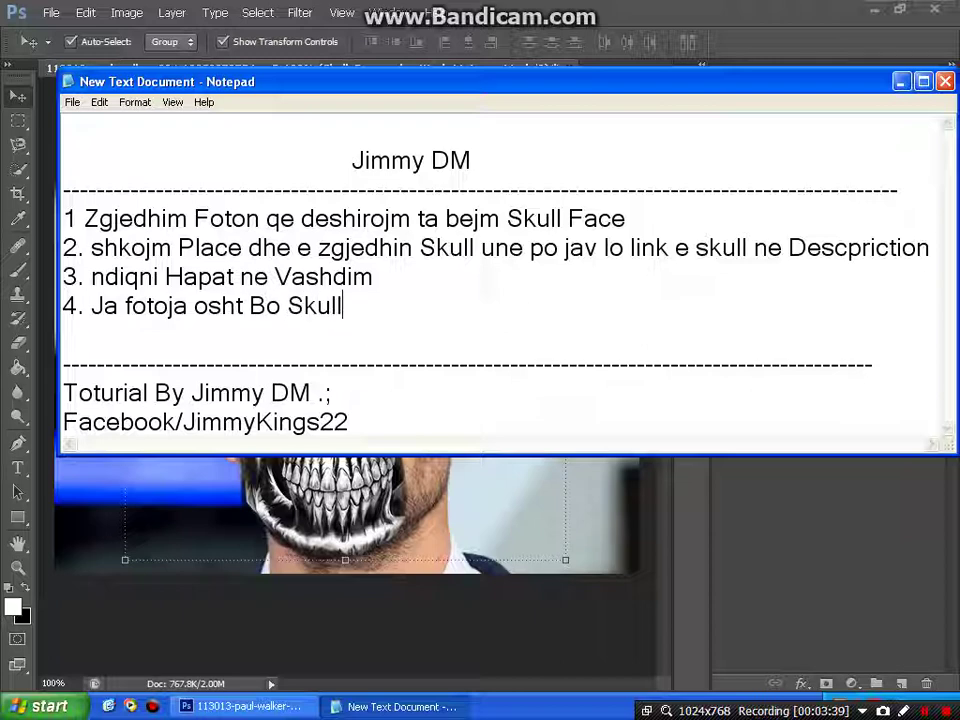
{"action": "type", "text": " Face"}
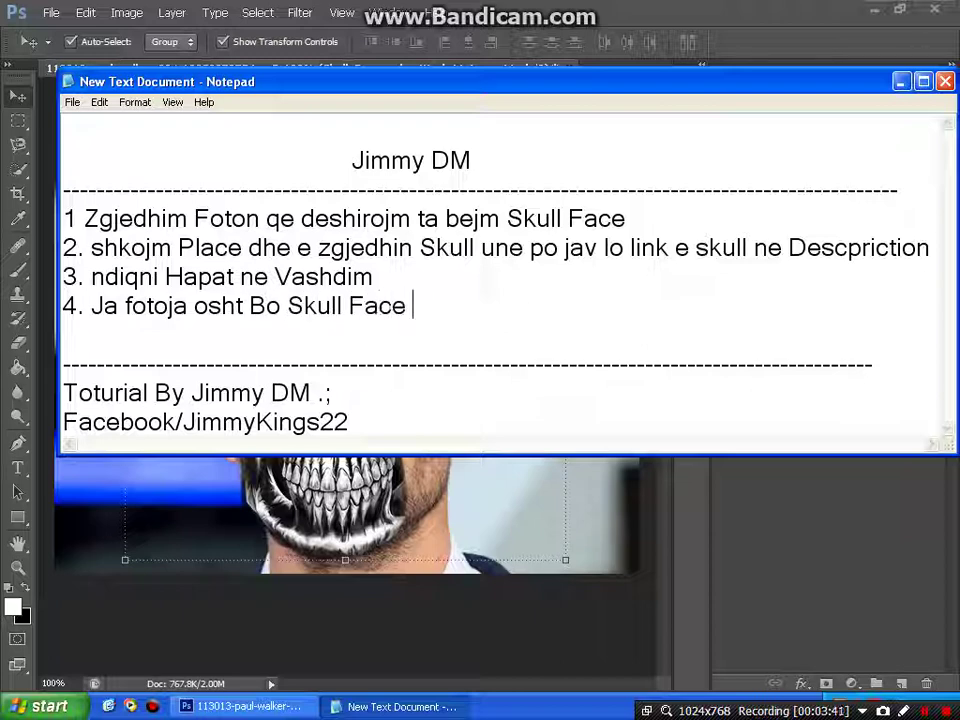
{"action": "type", "text": "d"}
{"action": "key", "text": "BackSpace"}
{"action": "type", "text": "e R"}
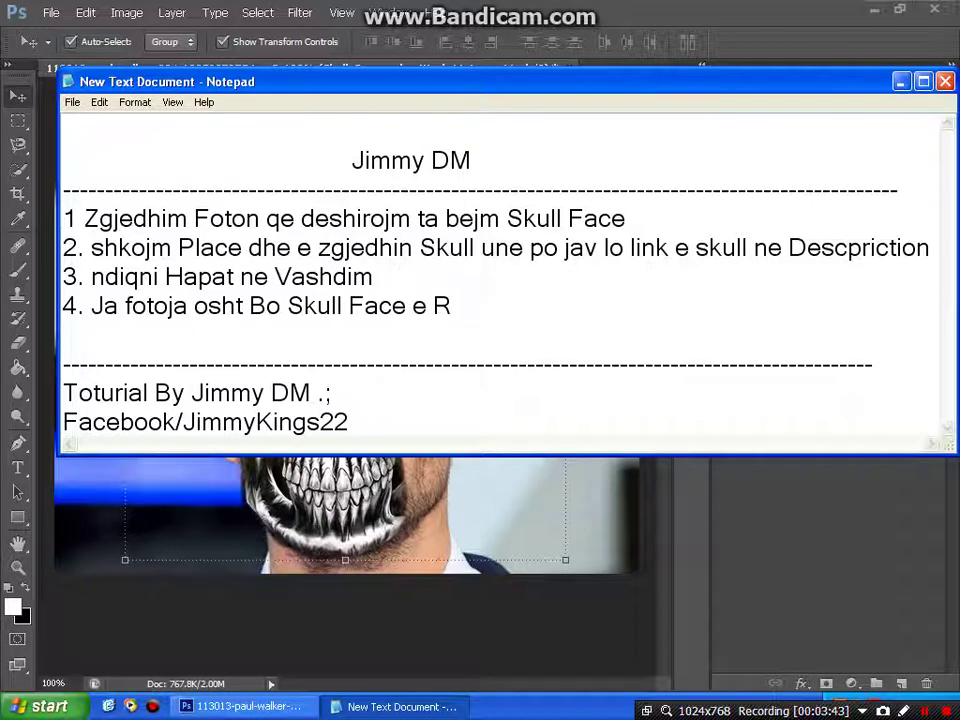
{"action": "type", "text": "uajm"}
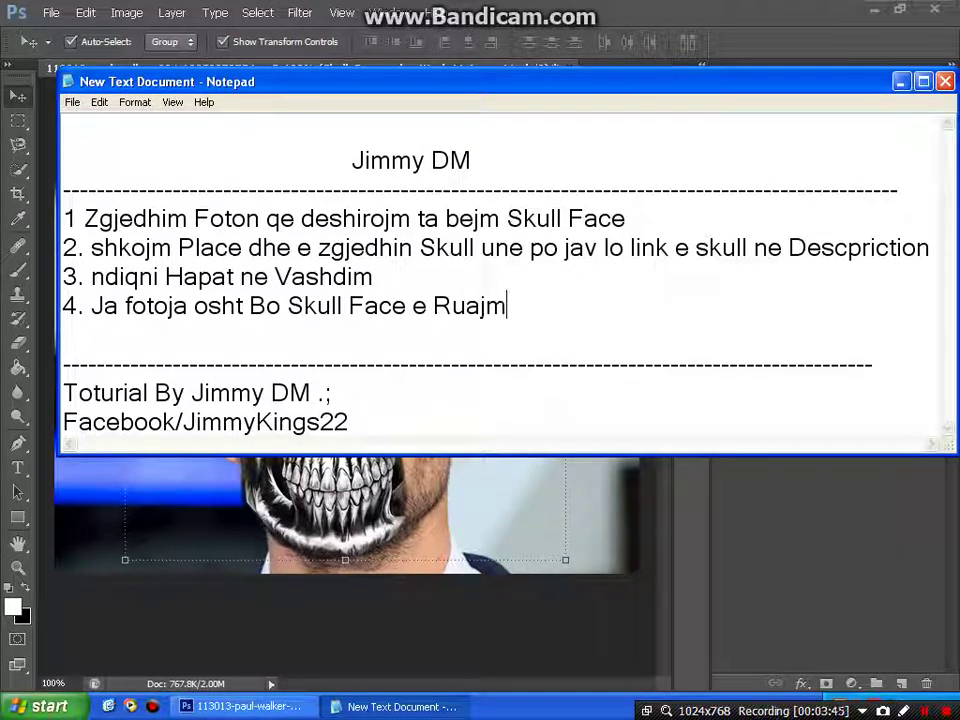
{"action": "type", "text": " dhe "}
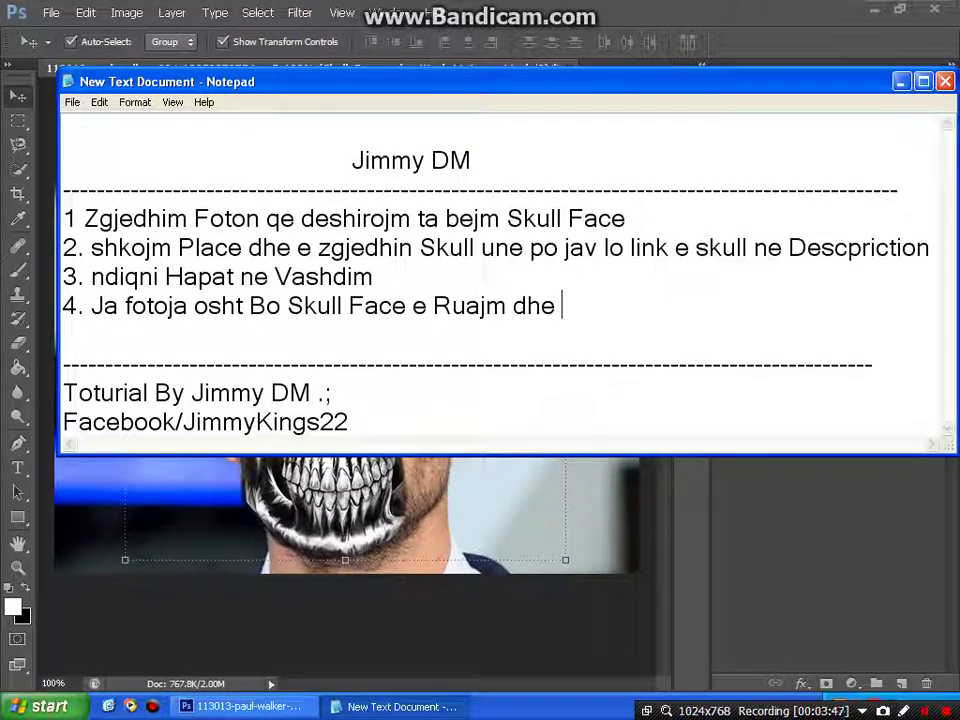
{"action": "type", "text": "Perfundo"}
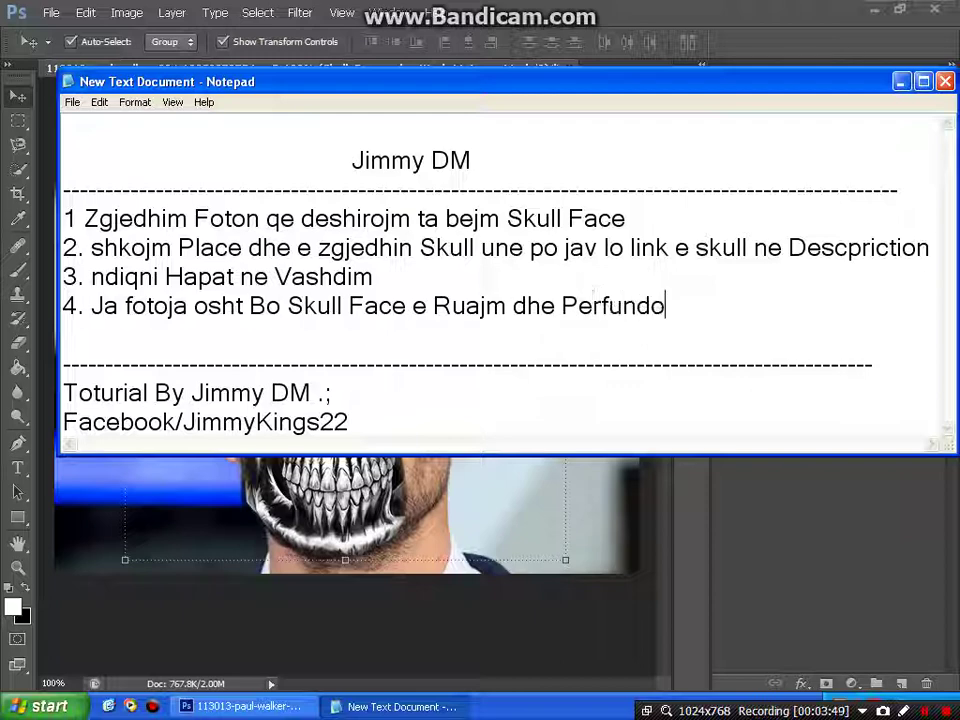
{"action": "type", "text": "n"}
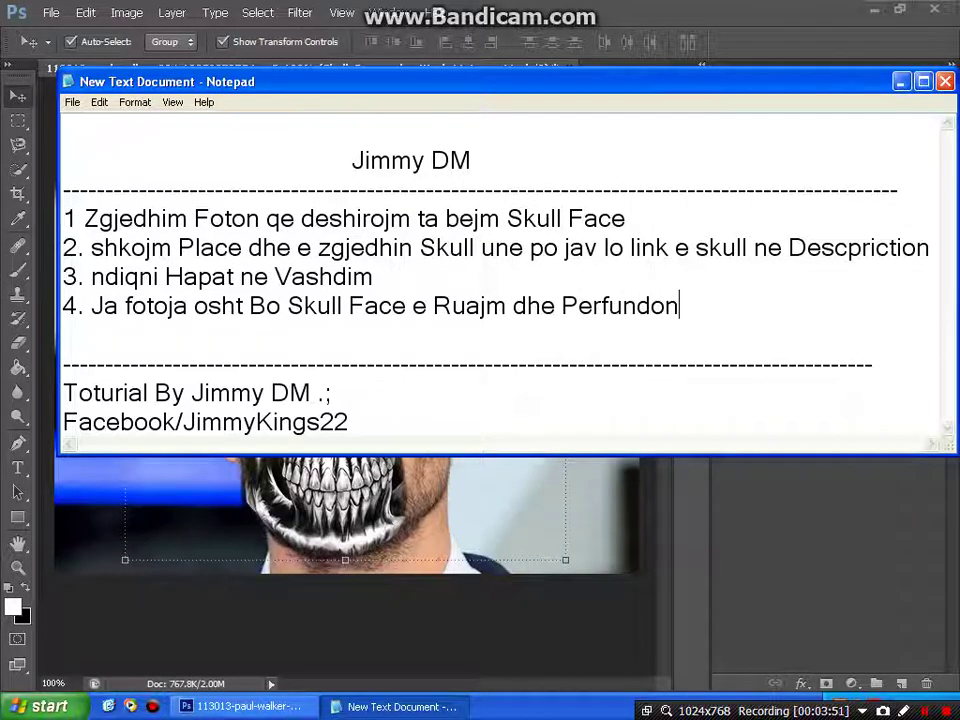
- Highlight the step 4, tutorial credit and social media link lines, then deselect them
{"action": "left_click_drag", "start_coordinate": [63, 305], "coordinate": [679, 305]}
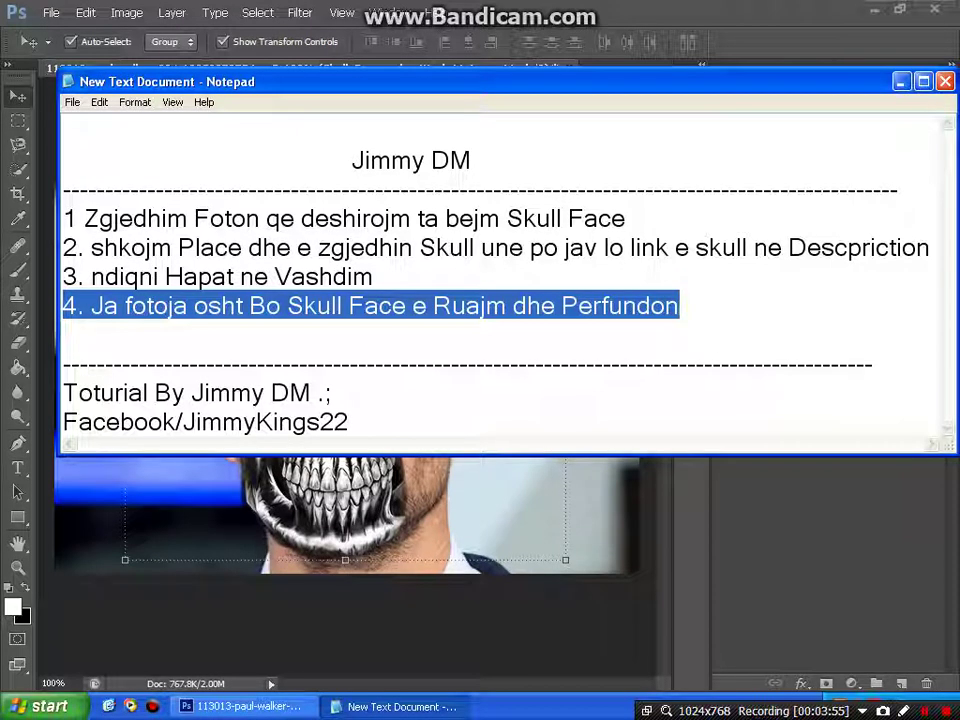
{"action": "left_click_drag", "start_coordinate": [331, 392], "coordinate": [63, 392]}
{"action": "left_click_drag", "start_coordinate": [348, 421], "coordinate": [63, 421]}
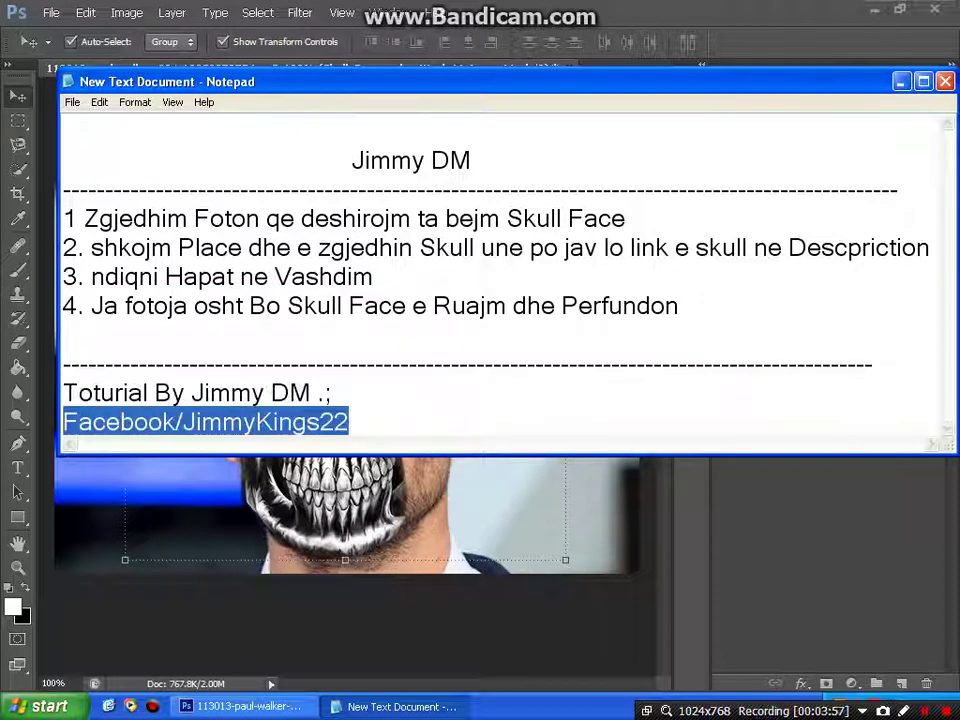
{"action": "left_click", "coordinate": [348, 421]}
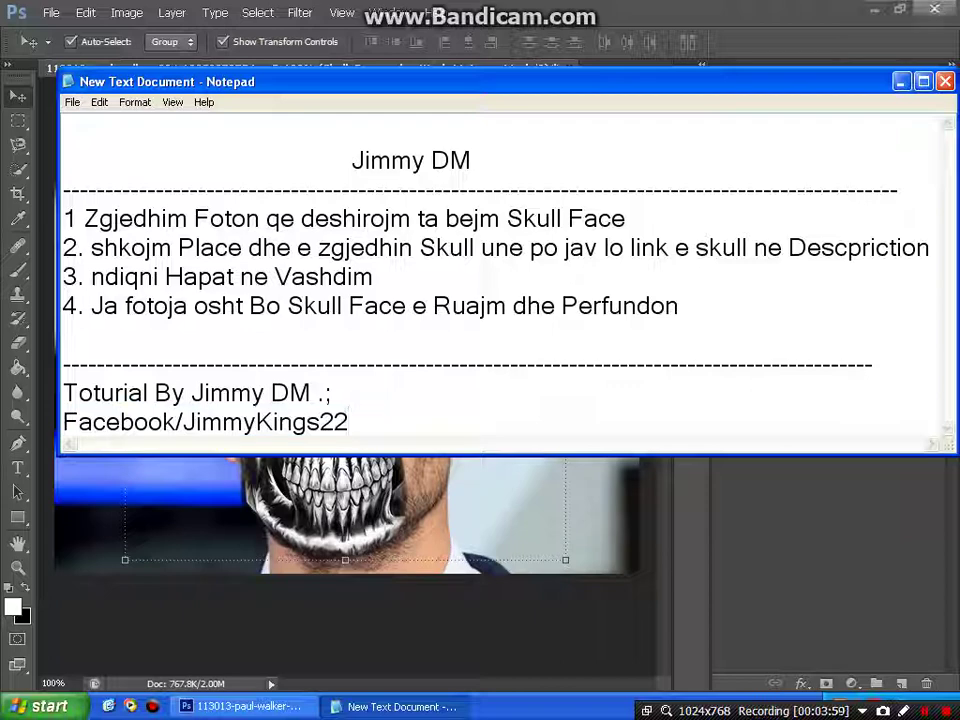